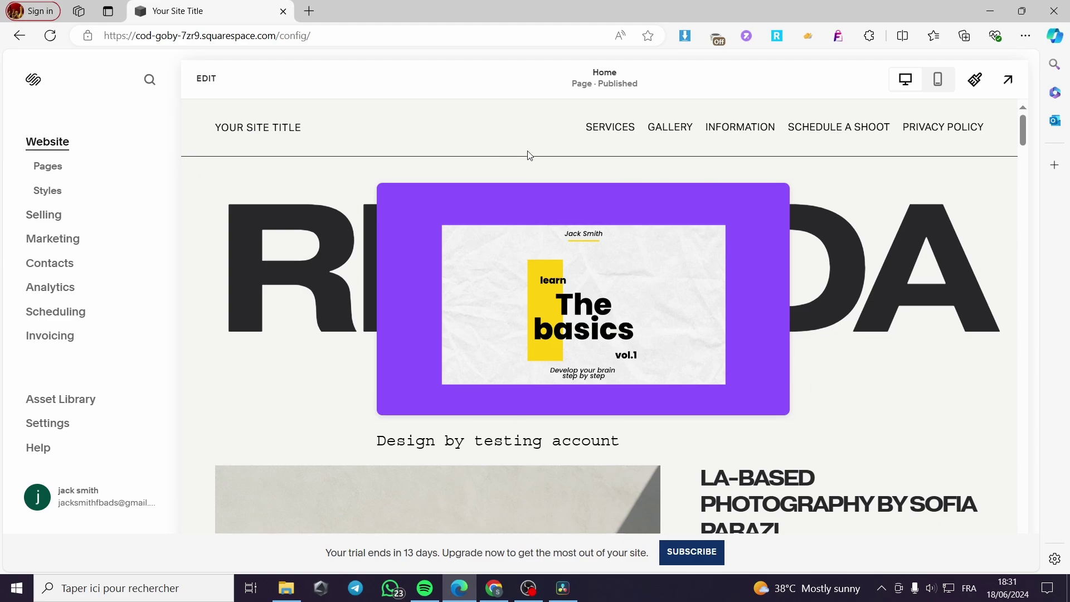
Turn on the Account element in the Home page site header
left_click(212, 82)
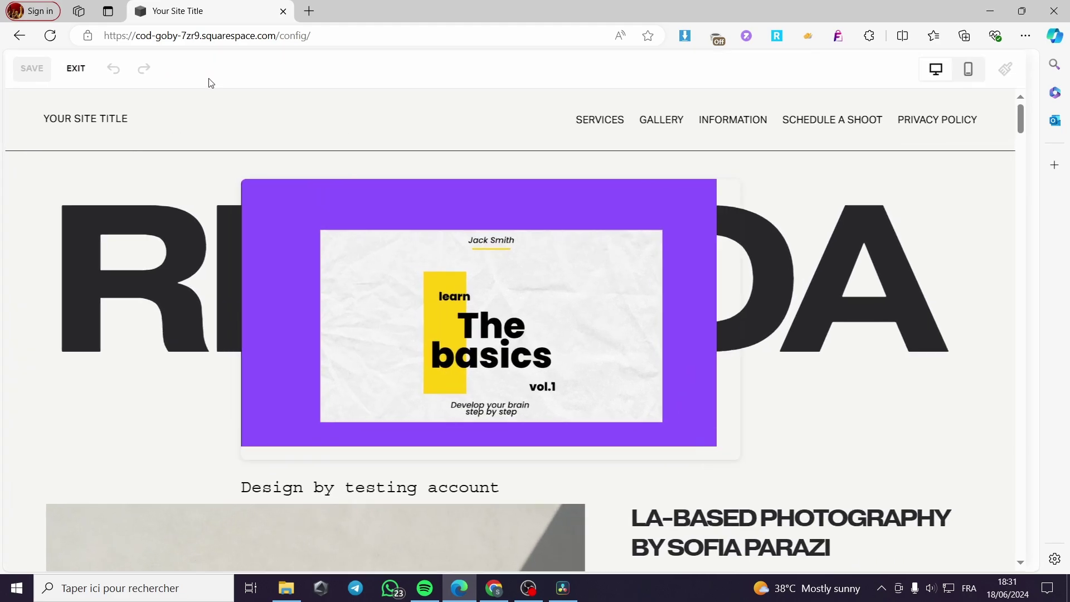
mouse_move(413, 132)
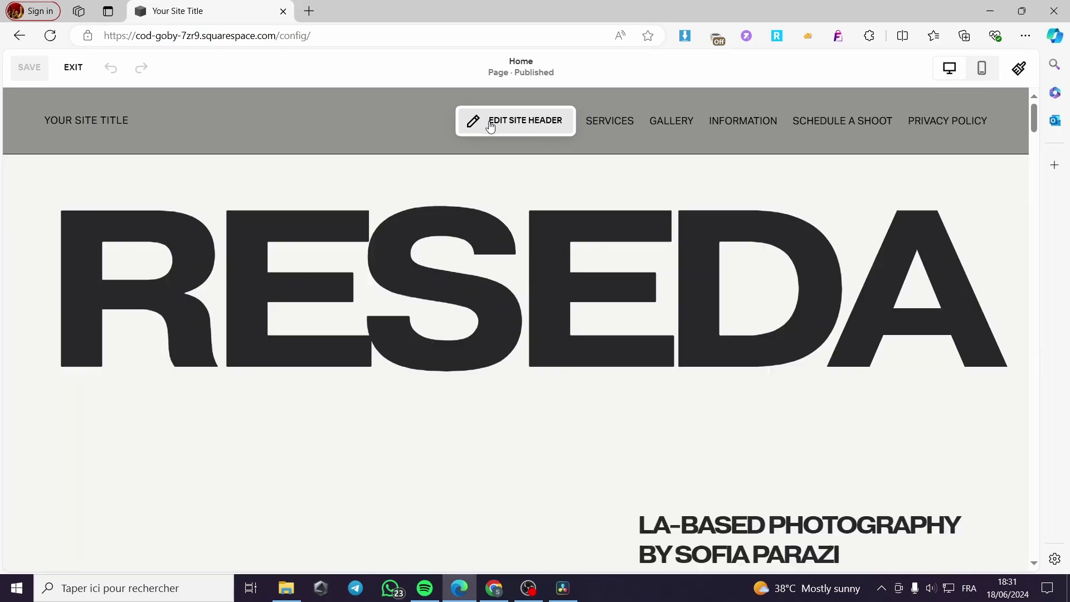
left_click(490, 126)
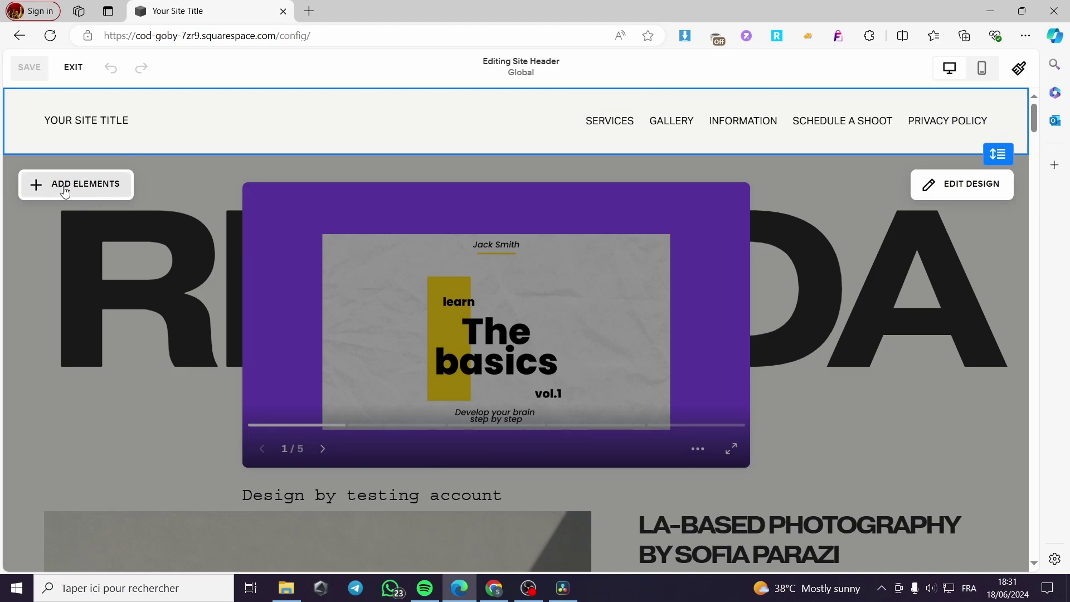
left_click(84, 192)
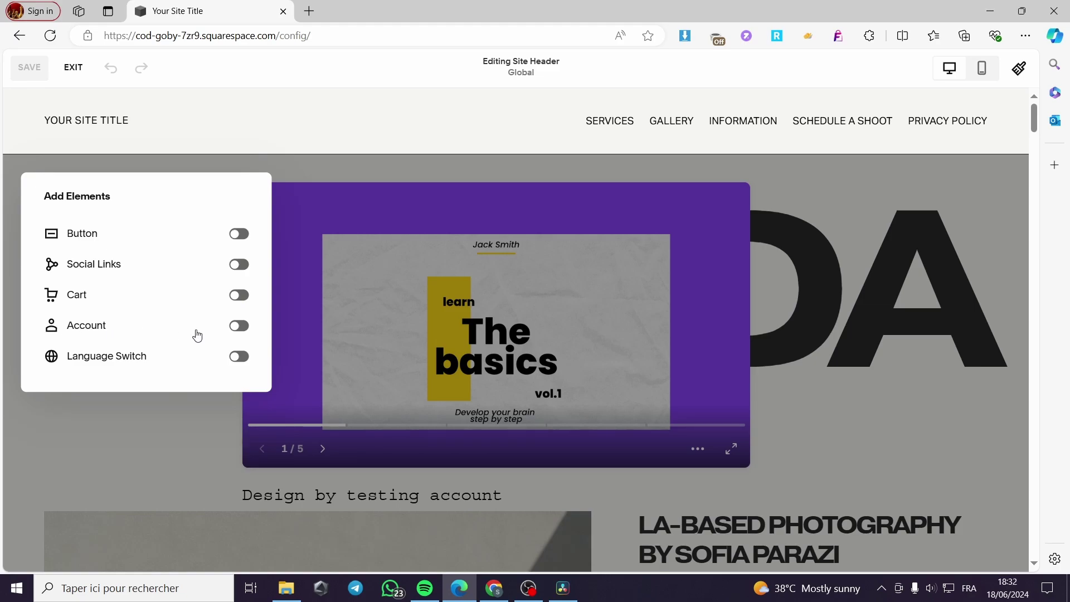
left_click(240, 329)
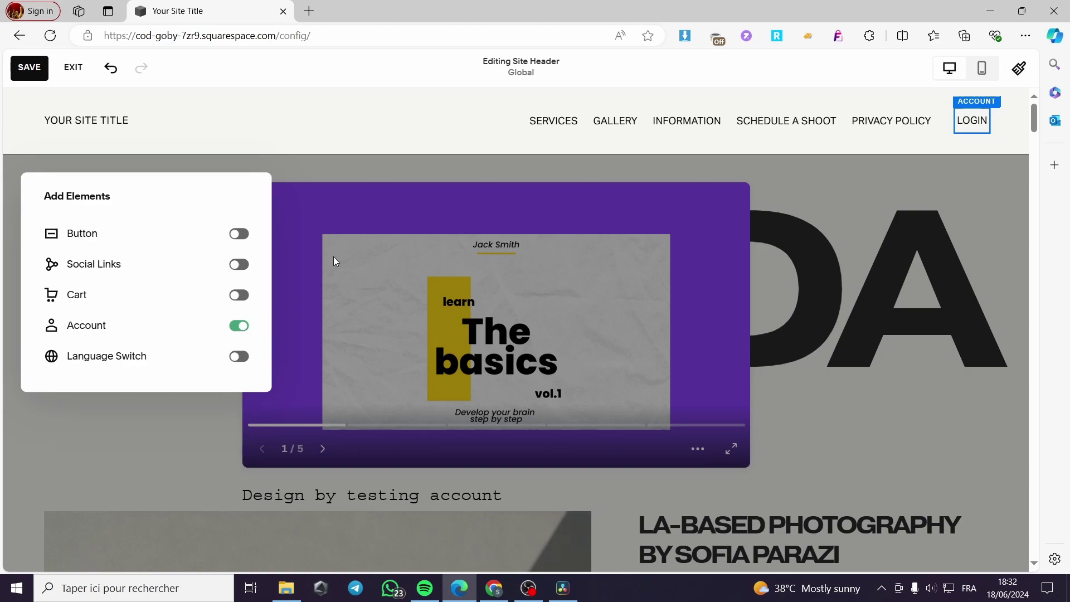
left_click(360, 141)
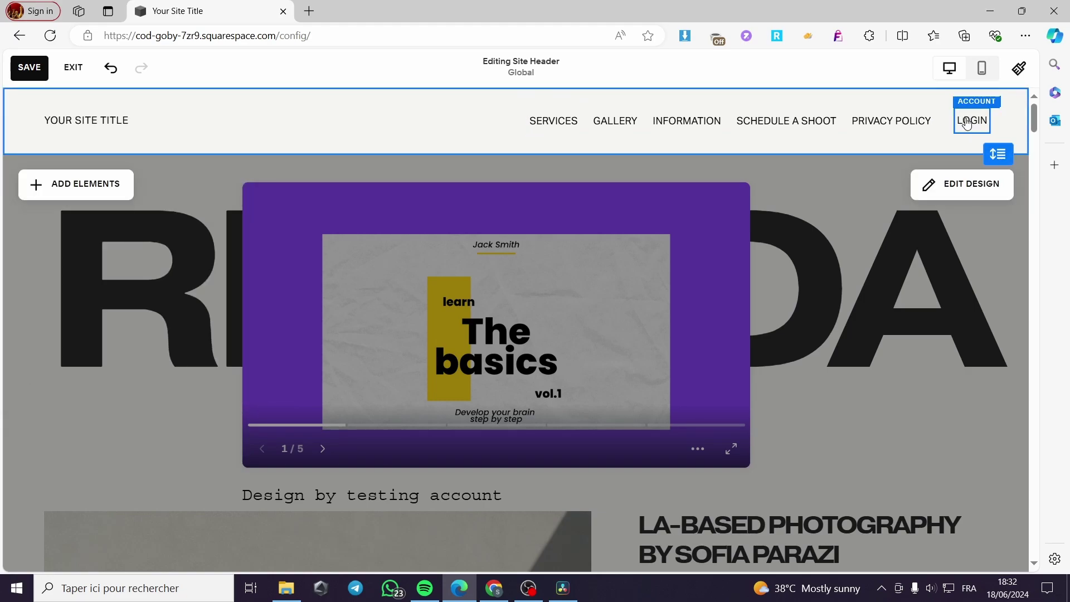
Save the header with its new LOGIN link and exit the header editor
left_click(966, 123)
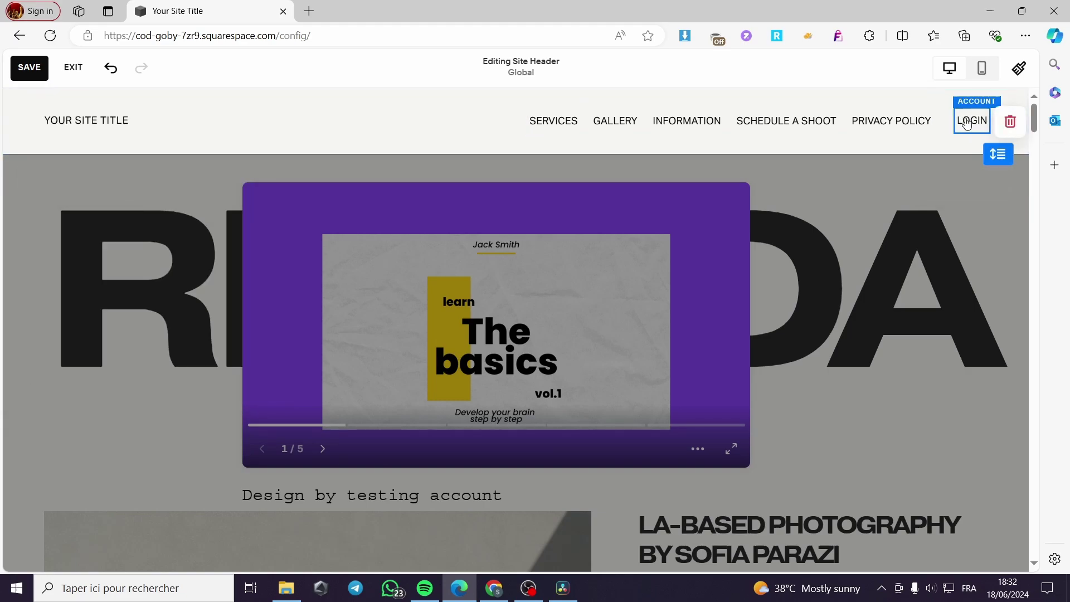
left_click(36, 76)
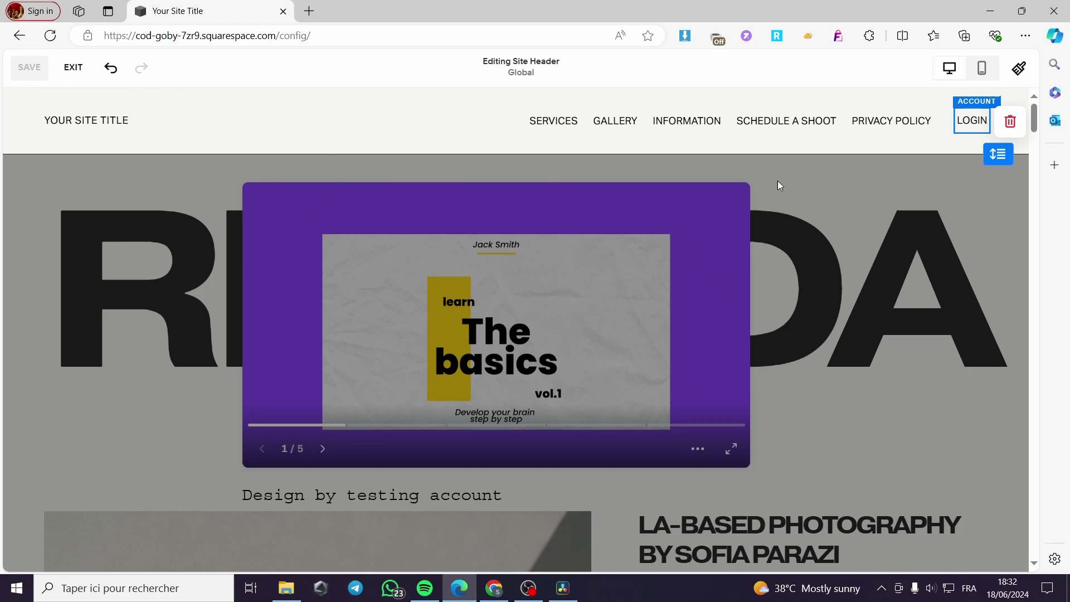
left_click(73, 69)
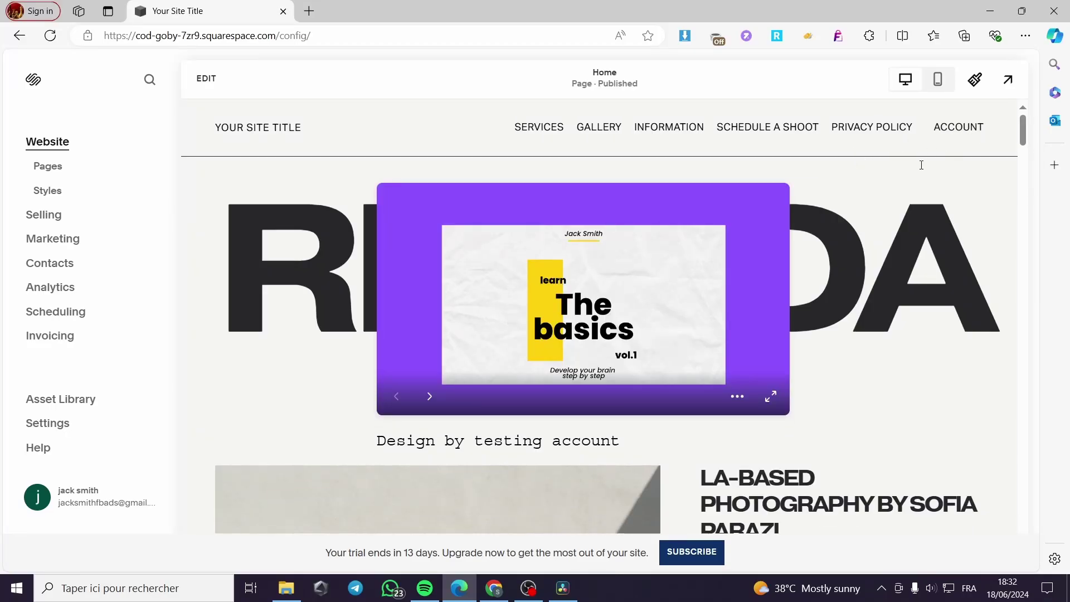
Sign out of the customer account, then check the LOGIN and Create Account forms and close them
left_click(975, 130)
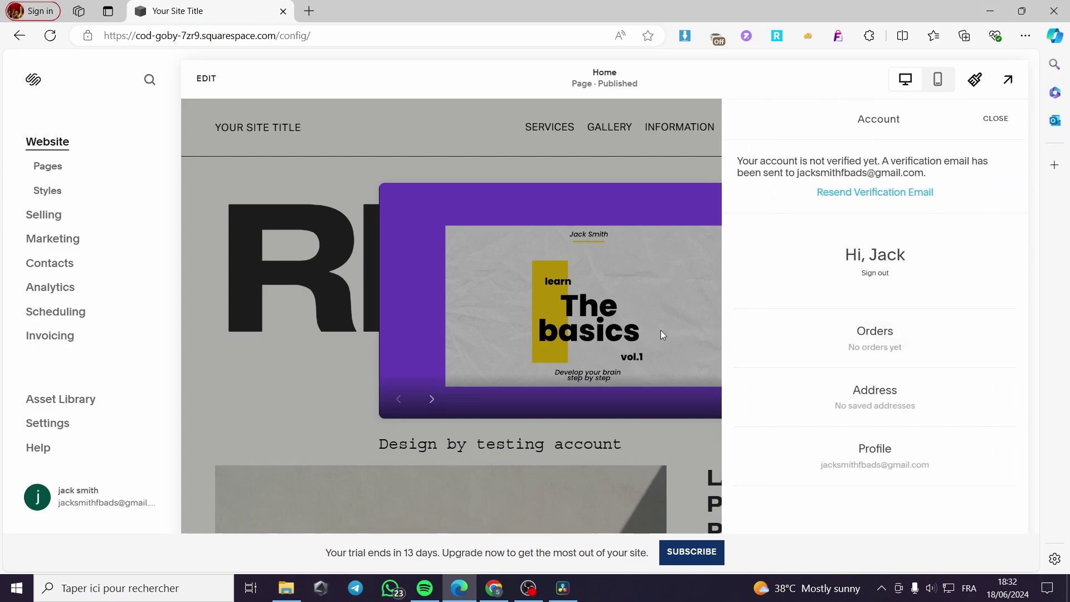
left_click(883, 274)
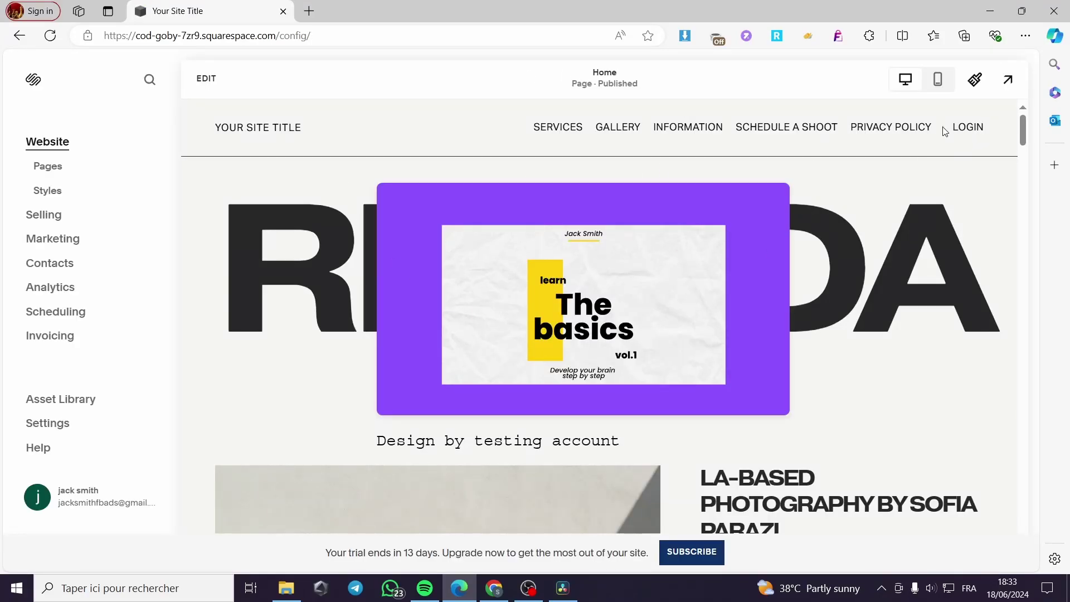
left_click(972, 130)
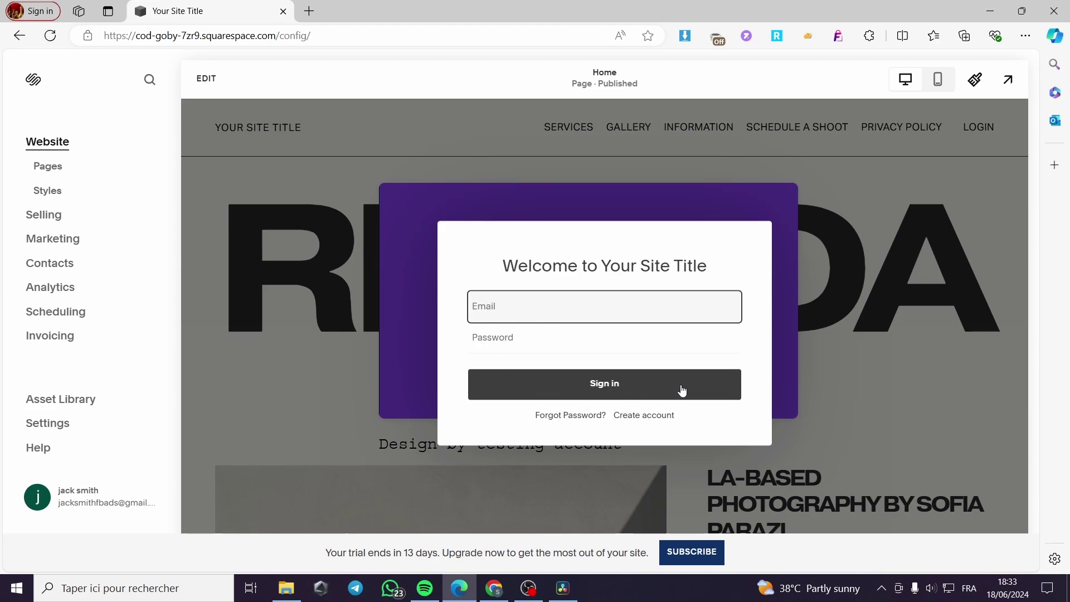
left_click(642, 417)
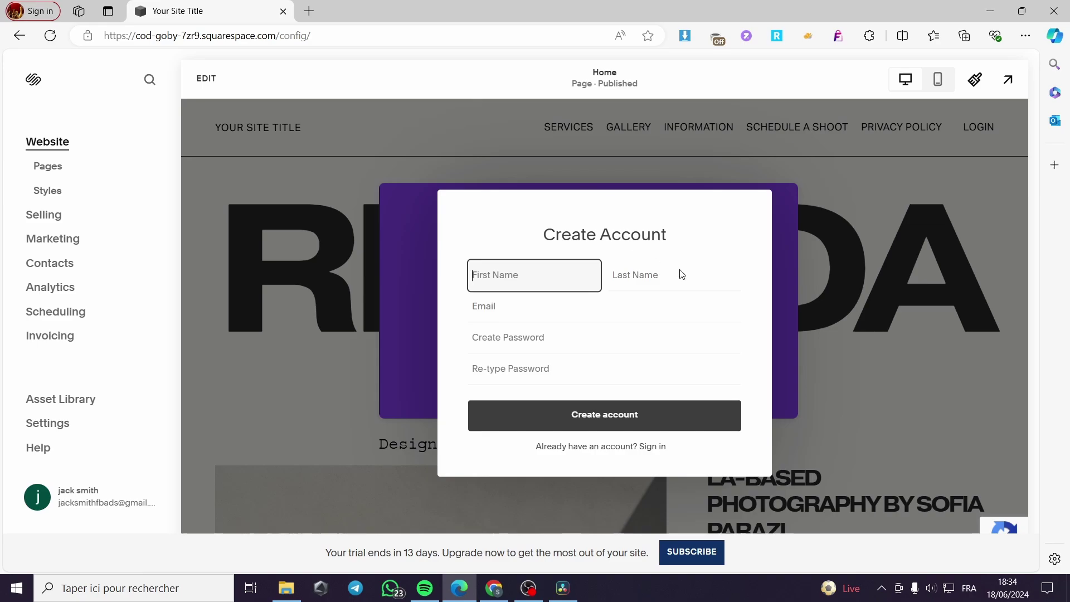
left_click(774, 162)
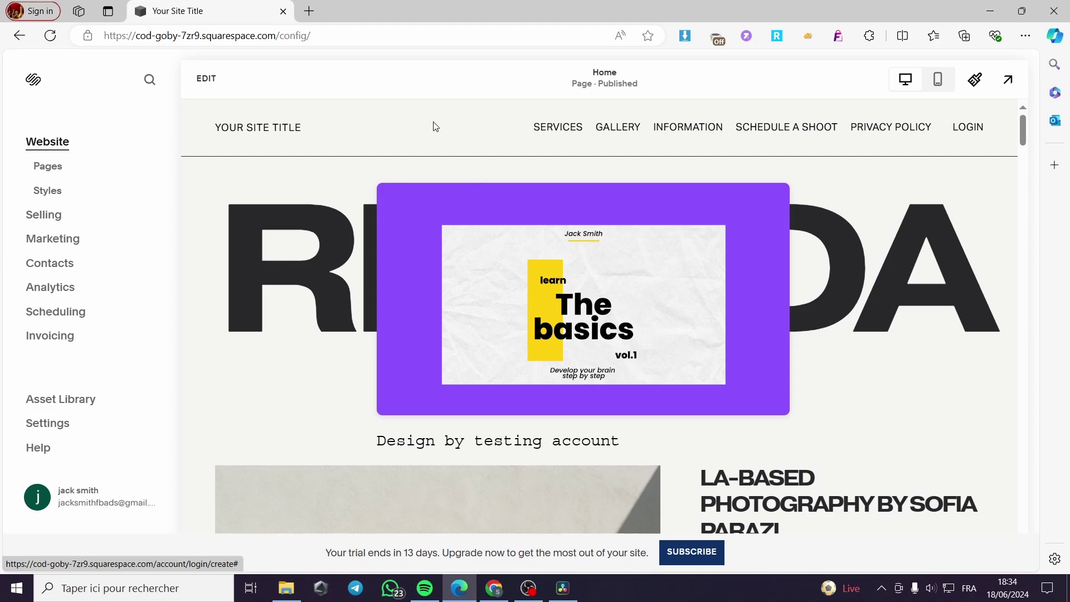
Turn off the header's Account login link, confirm removing customer sign-in, and save the header
left_click(206, 78)
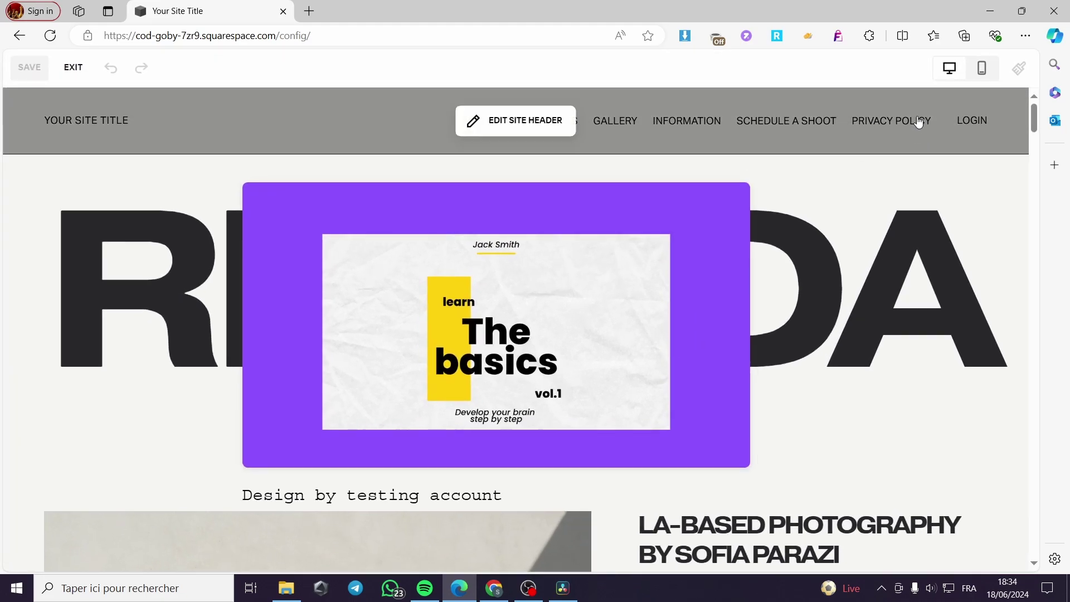
left_click(496, 116)
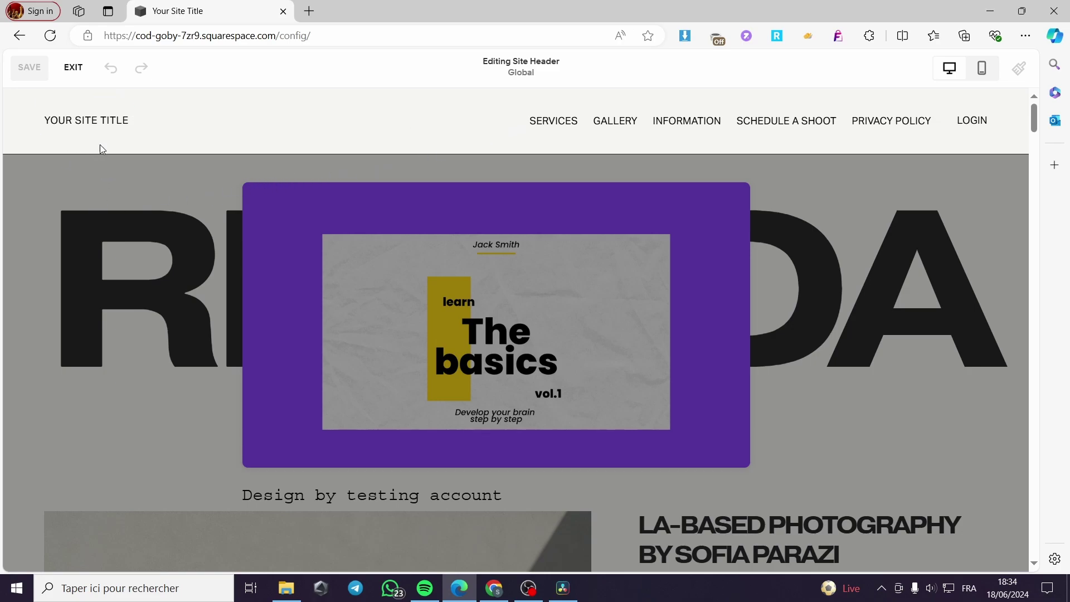
left_click(93, 162)
left_click(510, 123)
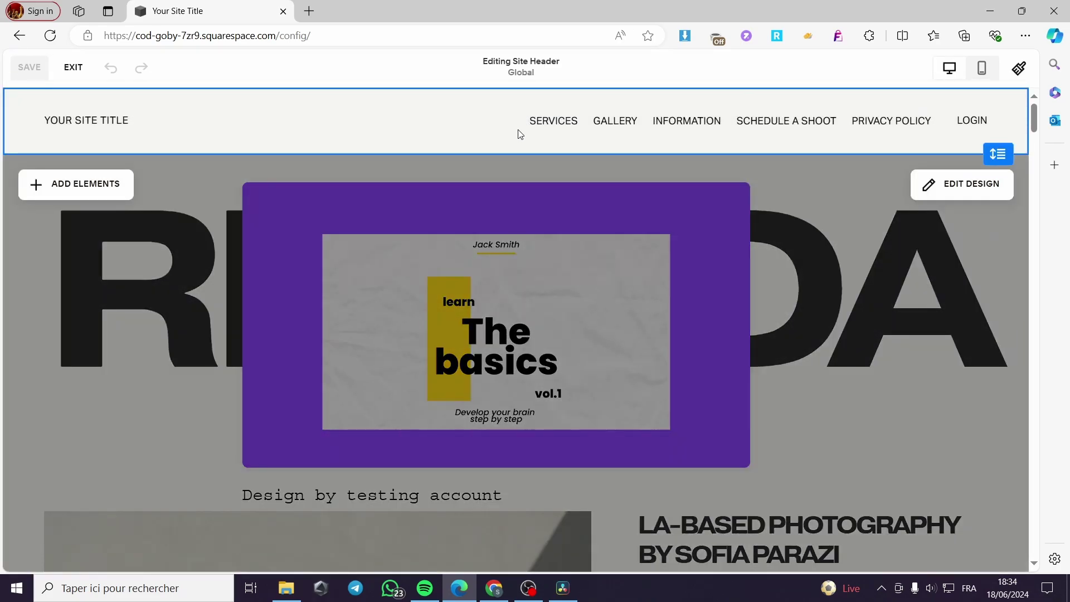
left_click(114, 193)
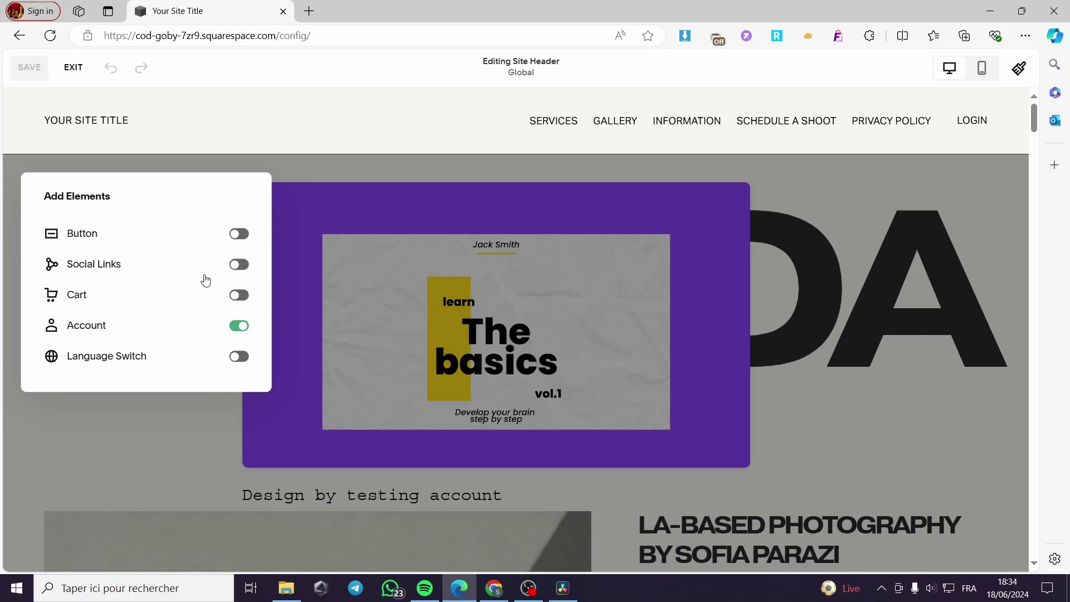
left_click(241, 333)
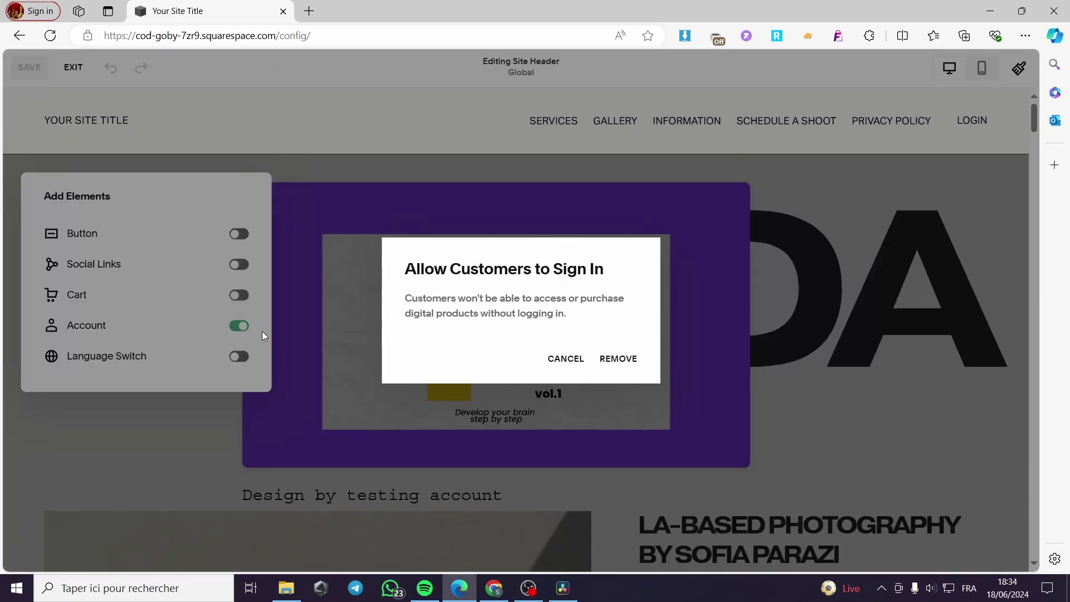
left_click(624, 361)
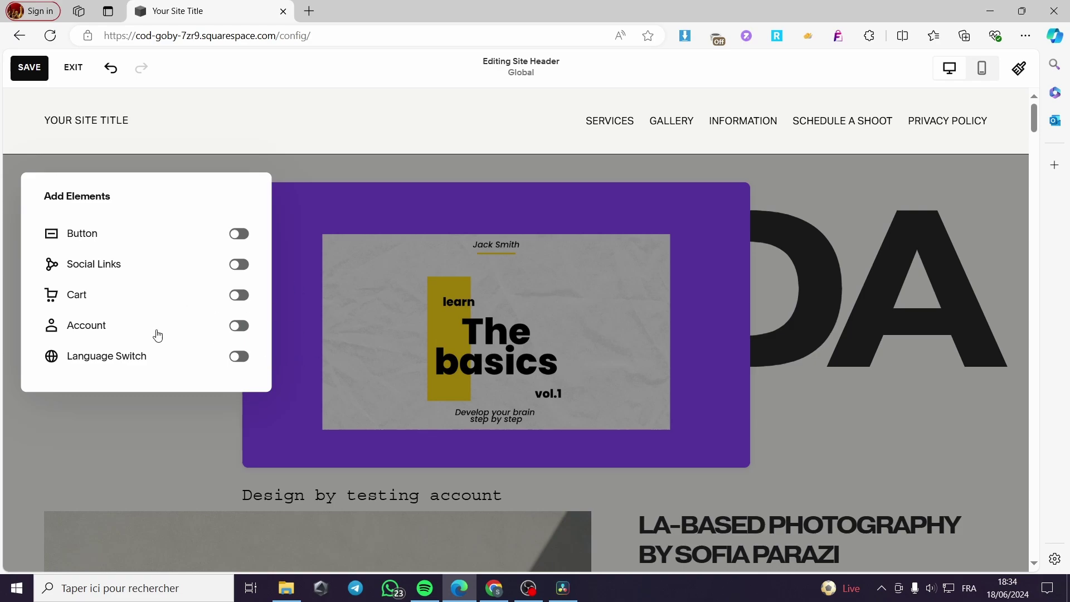
left_click(333, 122)
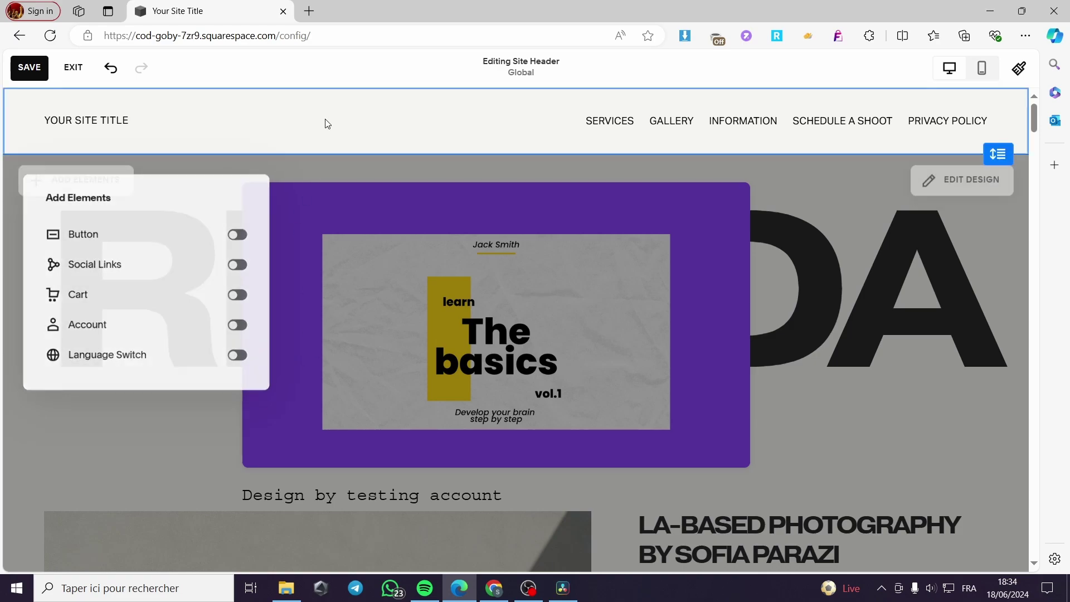
left_click(20, 75)
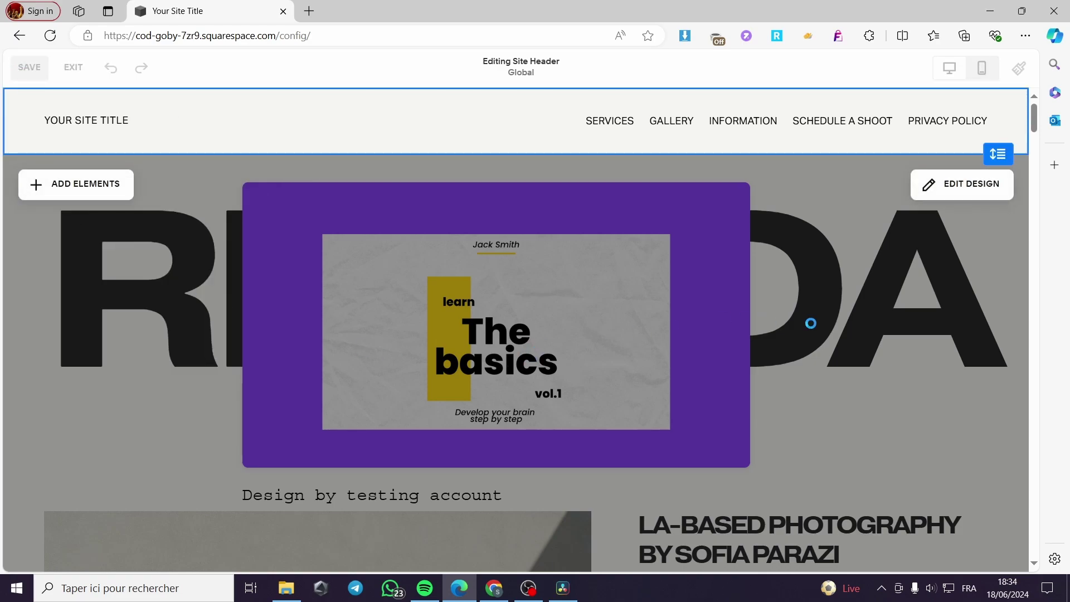
left_click(73, 68)
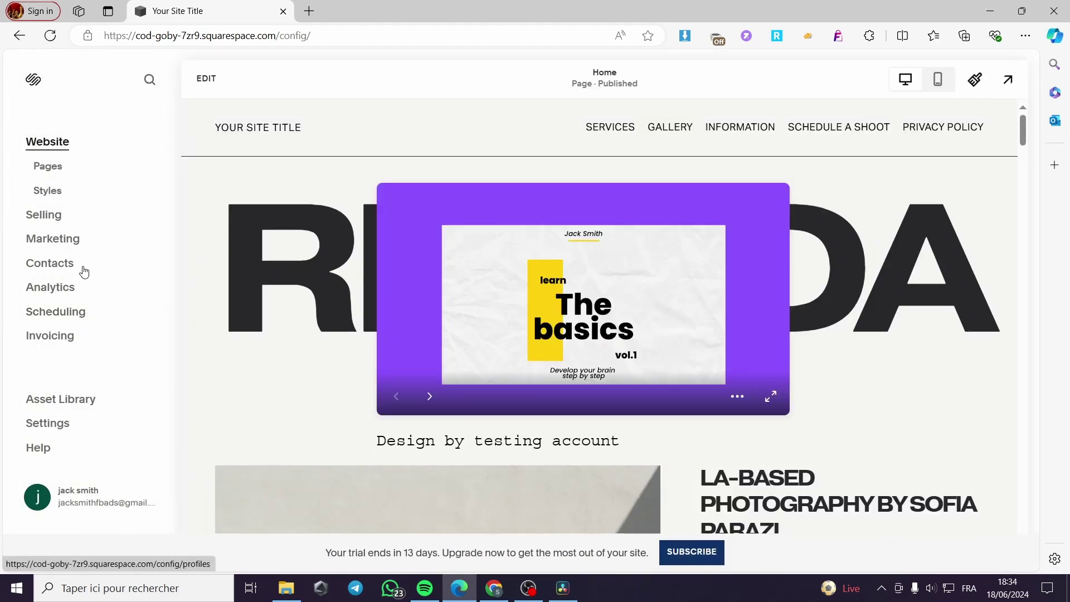
In Pages, use the + beside Member Sites to show the Member Site Homepage templates
left_click(58, 175)
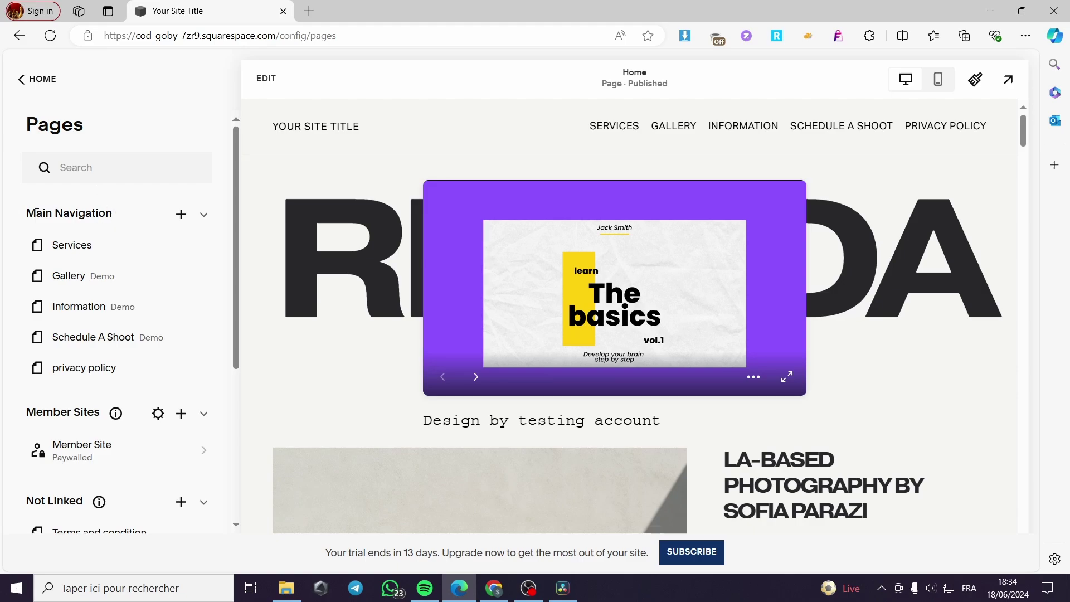
scroll(127, 216, "down", 1)
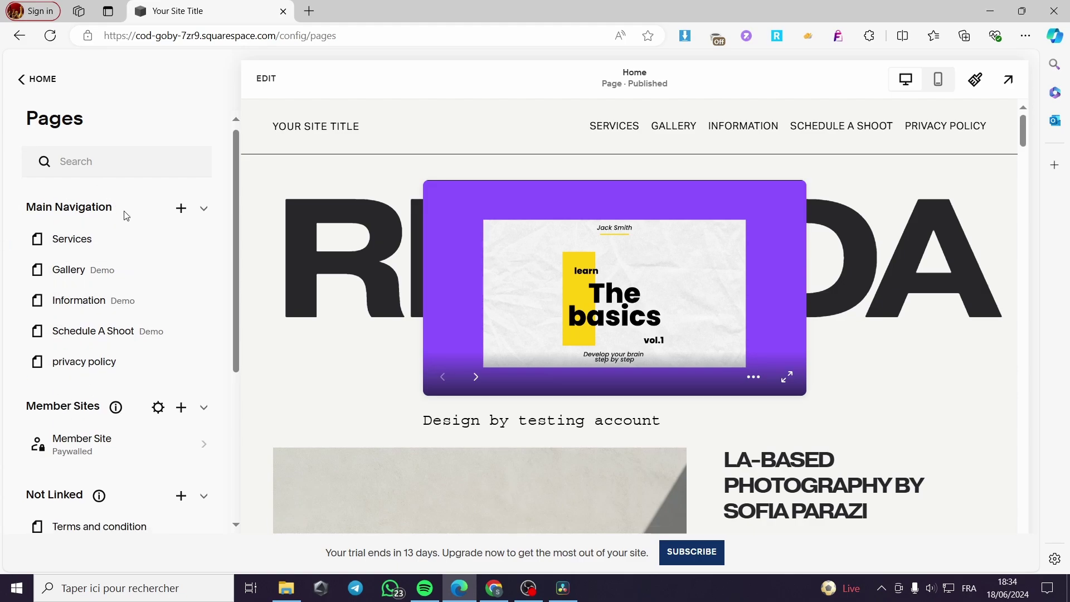
scroll(126, 216, "down", 3)
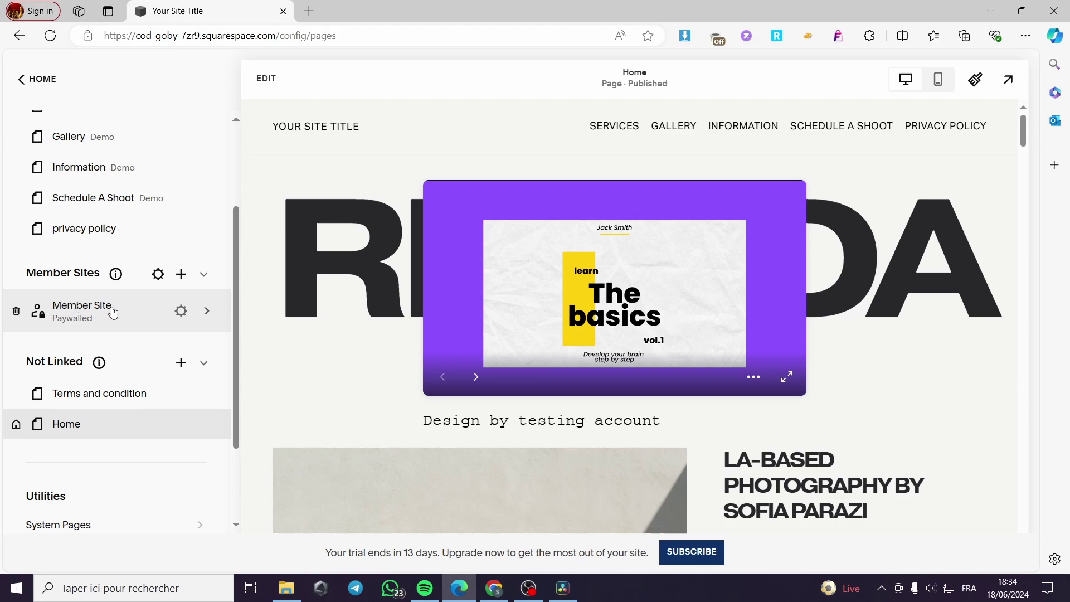
left_click(181, 277)
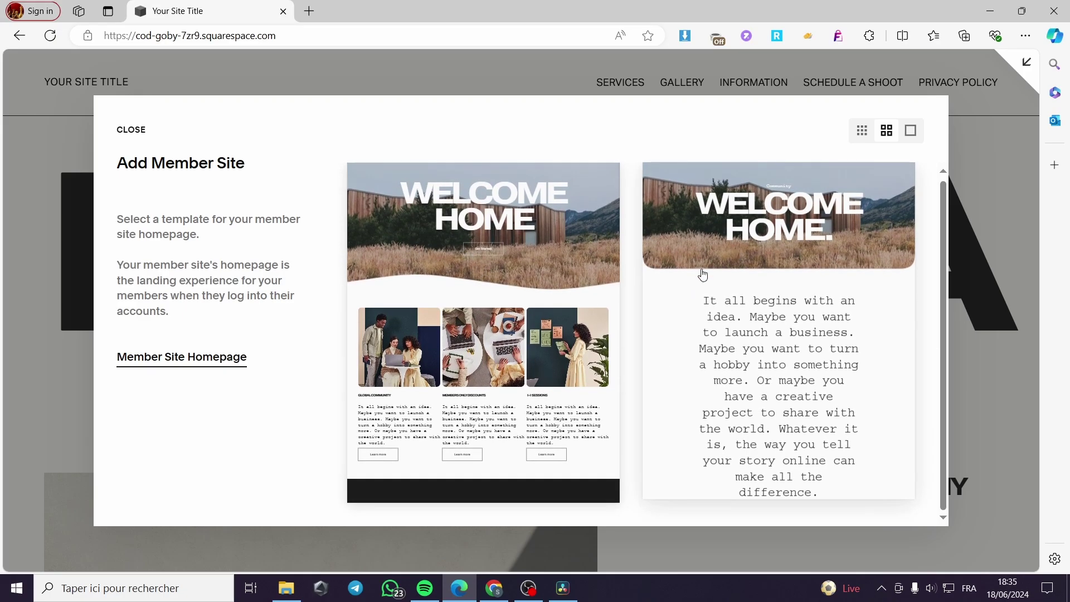
Create the member site from the Welcome Home template and open its Pricing Plans page
left_click(440, 296)
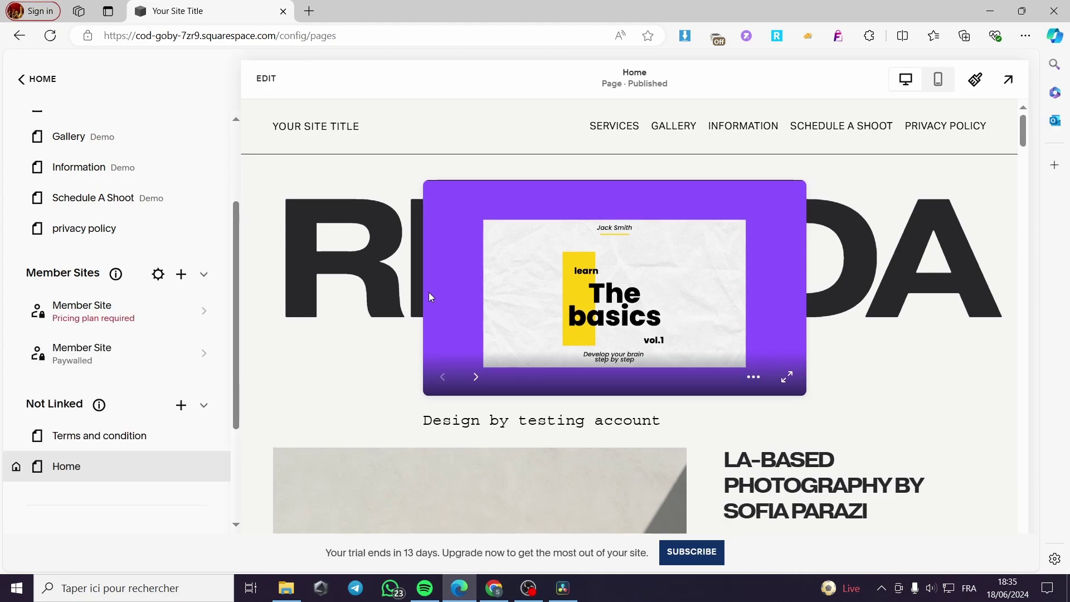
double_click(71, 311)
left_click(38, 319)
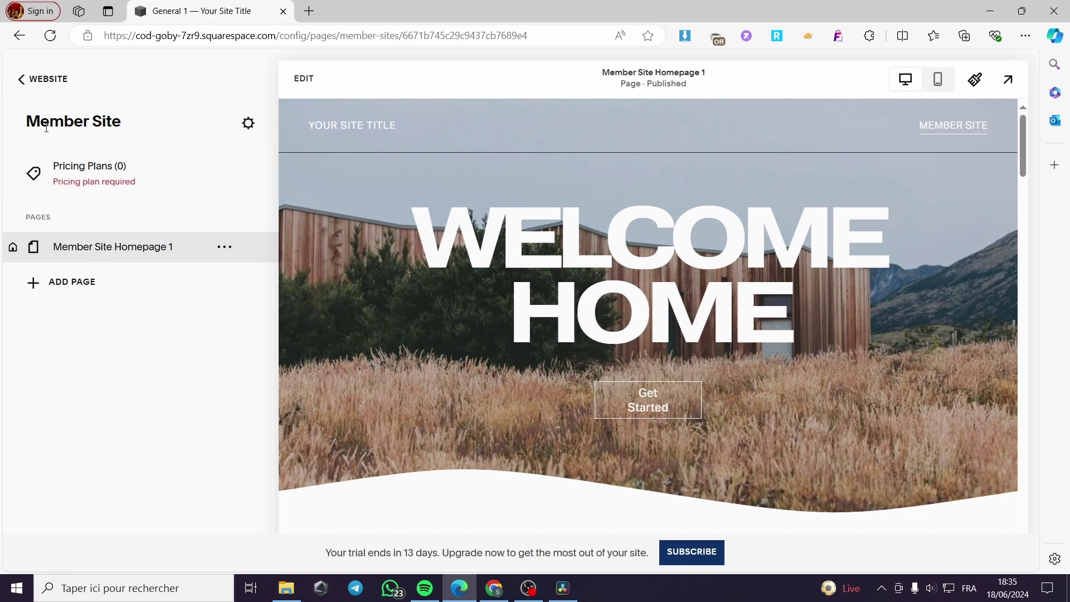
left_click(88, 170)
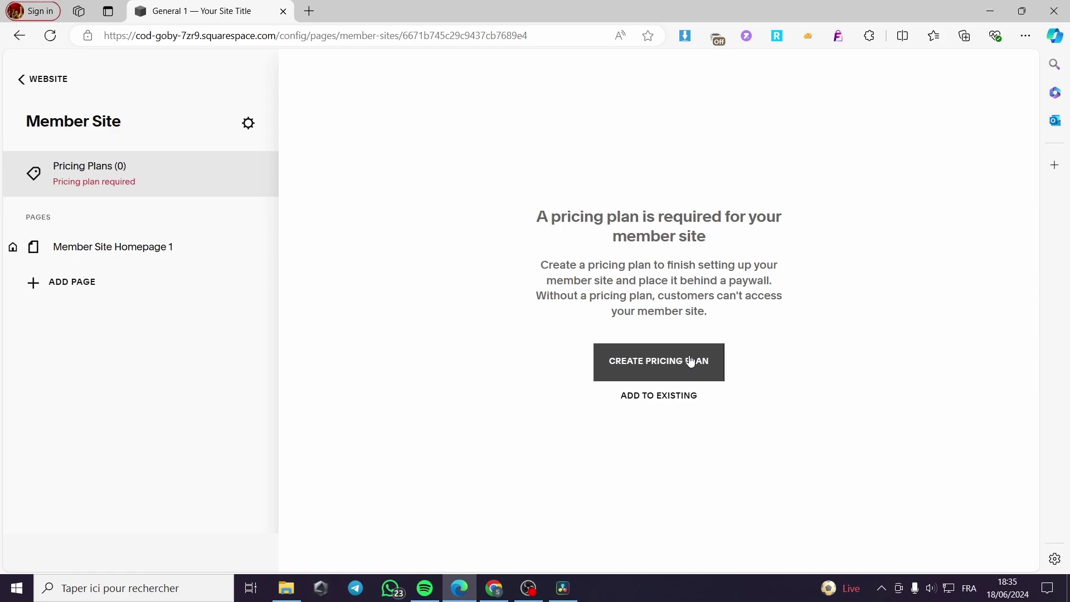
Start a new pricing plan and trim its name down to Gold
left_click(676, 372)
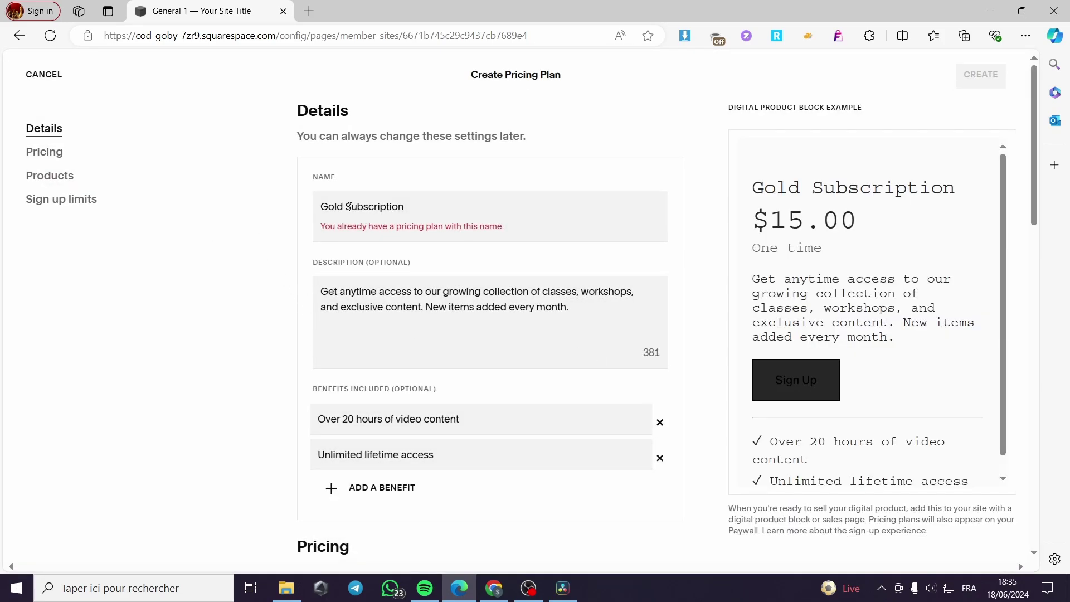
left_click_drag(405, 207, 344, 207)
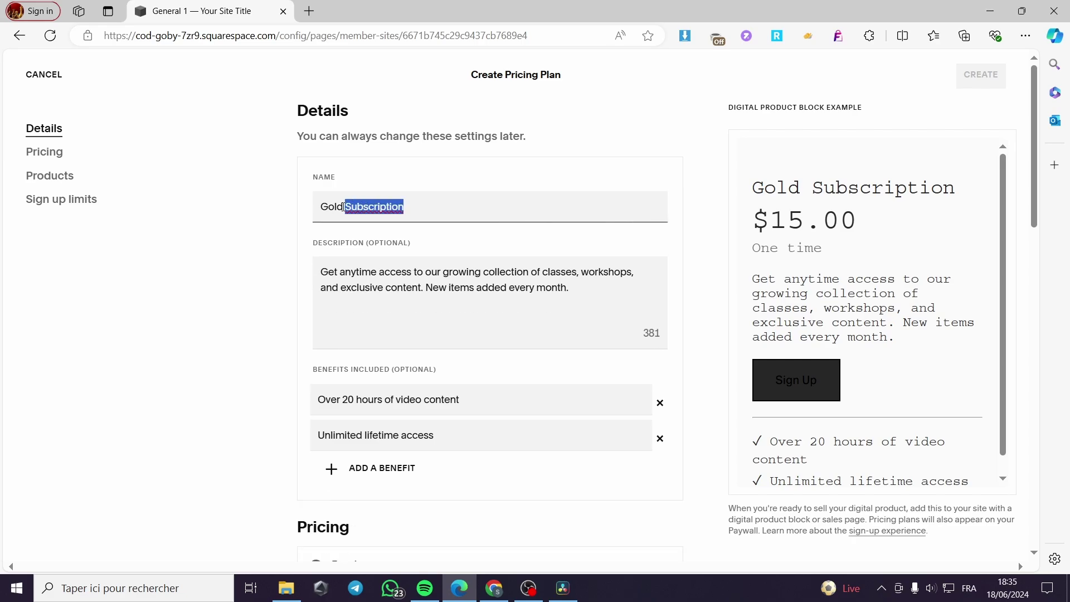
key("BackSpace")
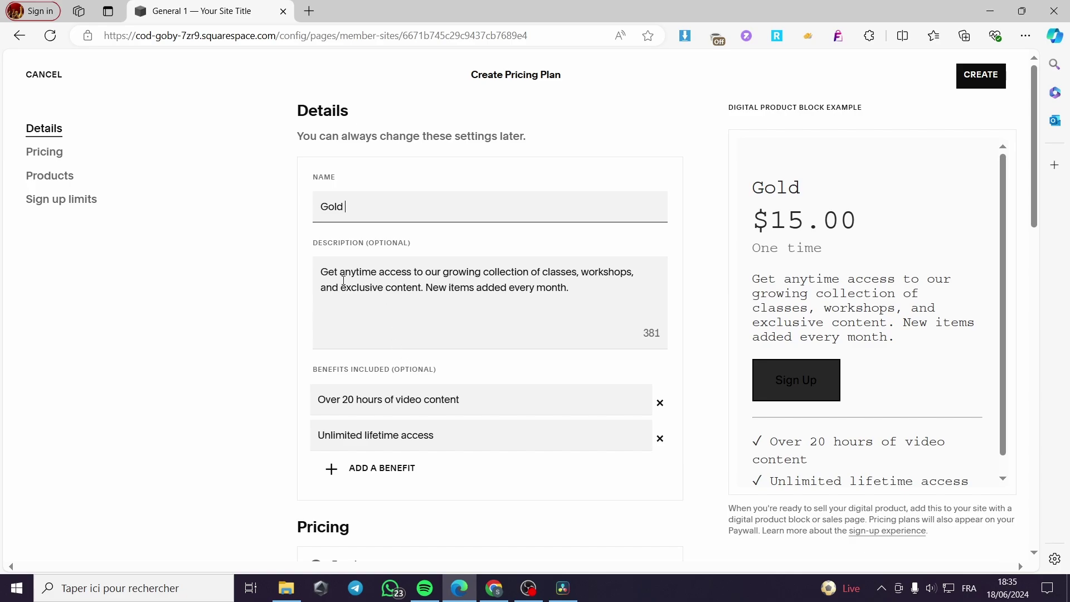
Add an extra benefit line to the Gold plan, then remove the empty line again
scroll(343, 281, "down", 1)
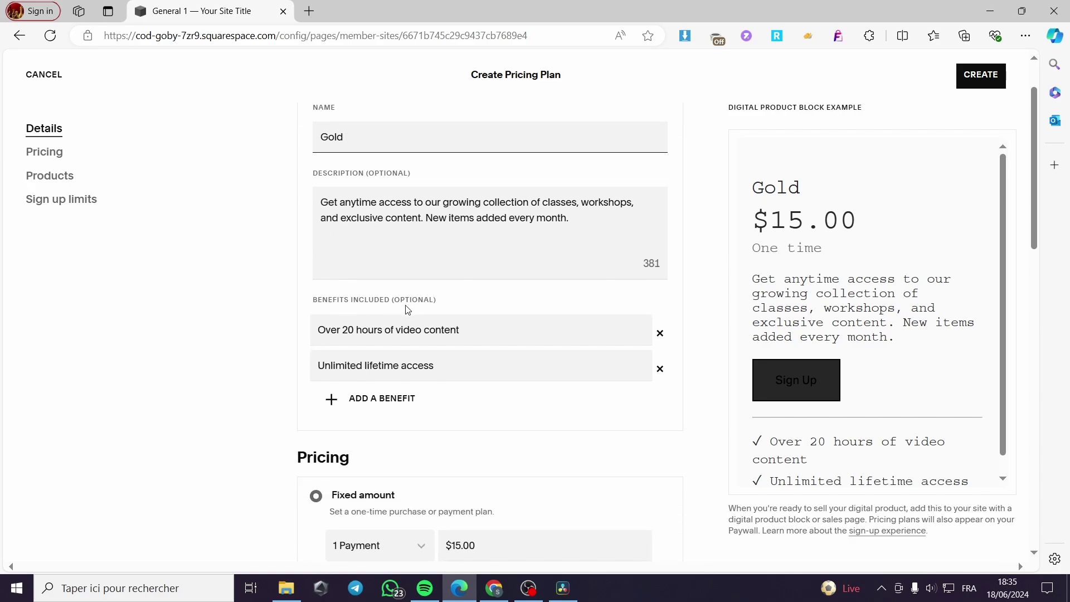
left_click(375, 399)
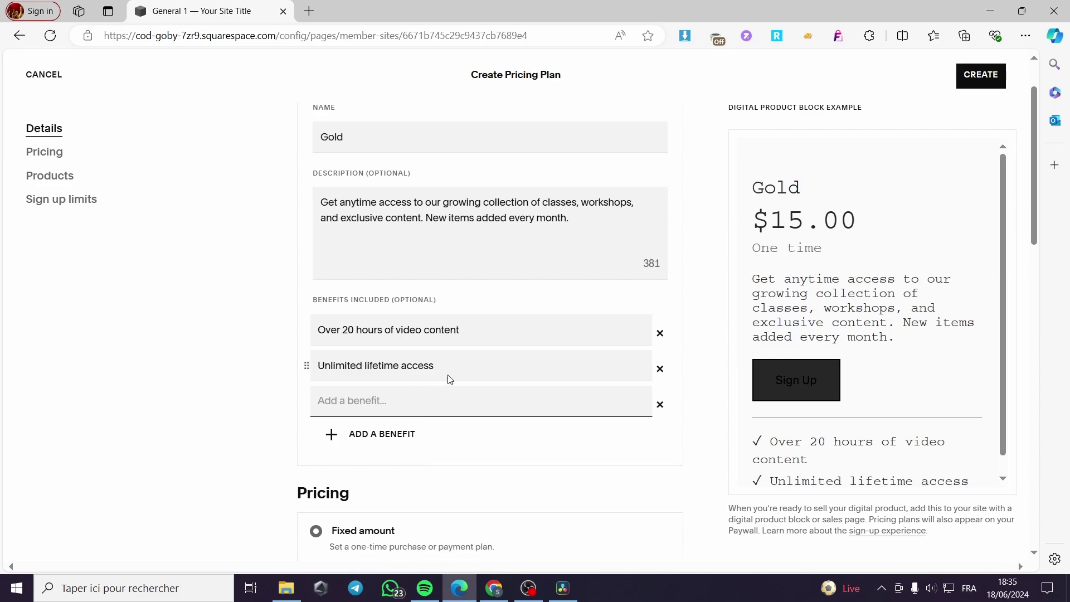
left_click(432, 365)
left_click(660, 404)
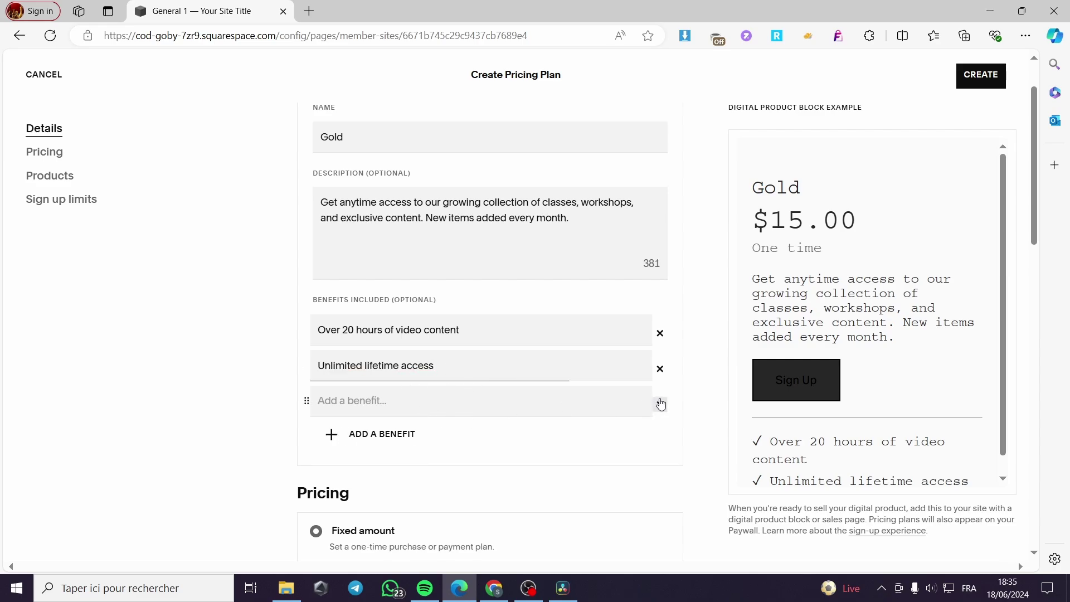
scroll(886, 315, "down", 1)
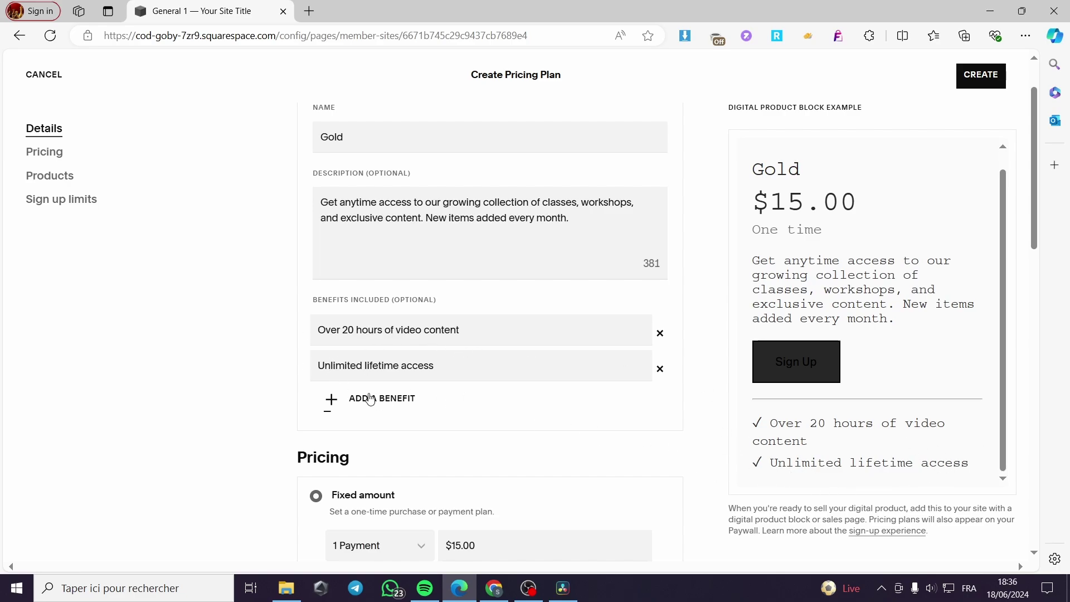
Try Subscription with Month billing and Fixed amount, then set the Gold plan's pricing to Free
scroll(330, 410, "down", 3)
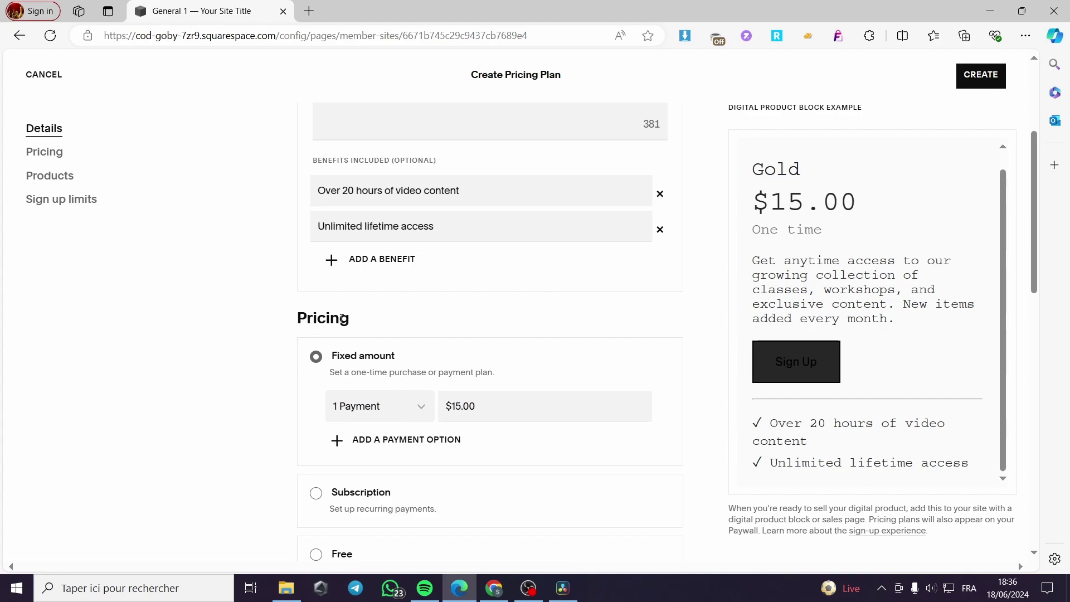
scroll(324, 322, "down", 2)
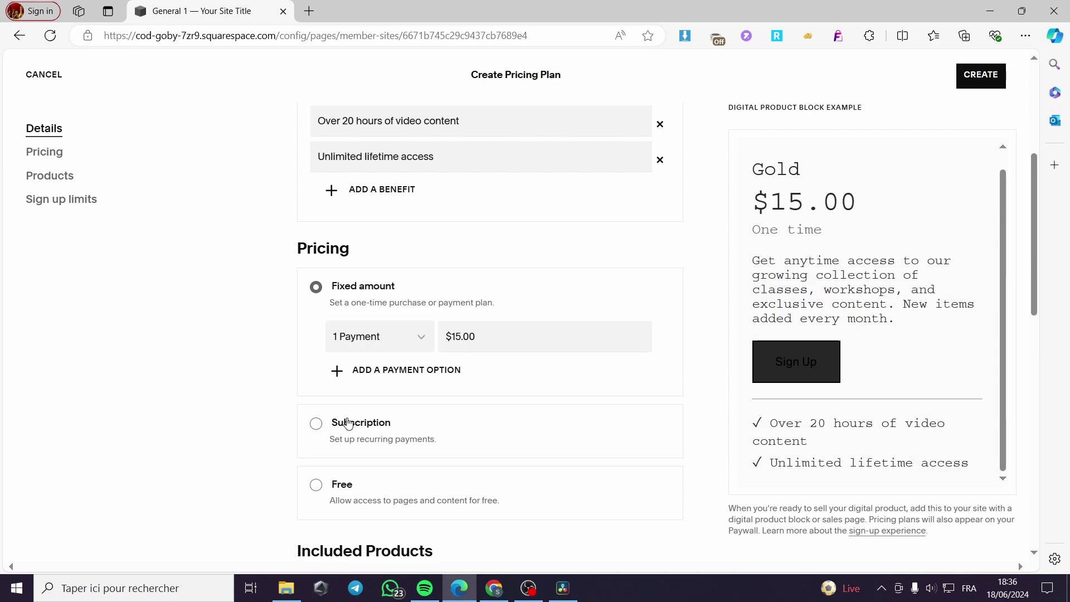
left_click(316, 427)
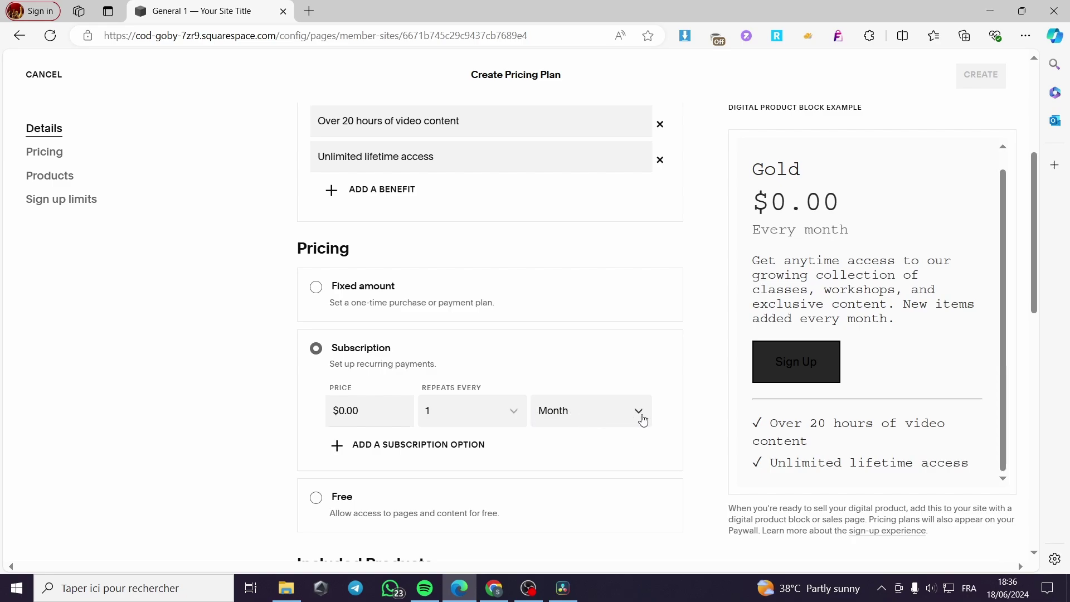
left_click(624, 417)
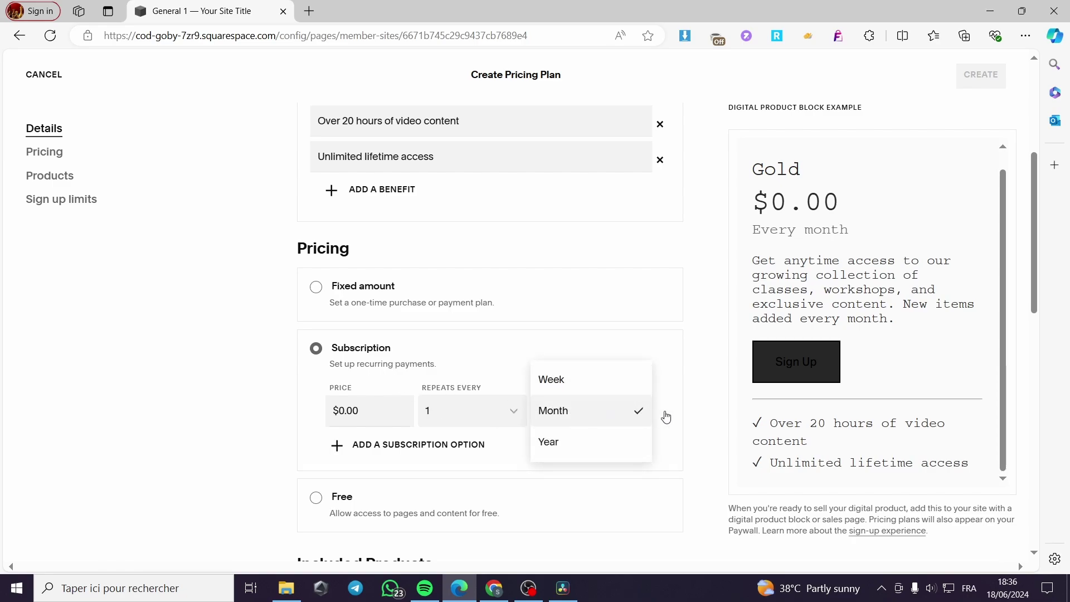
left_click(609, 348)
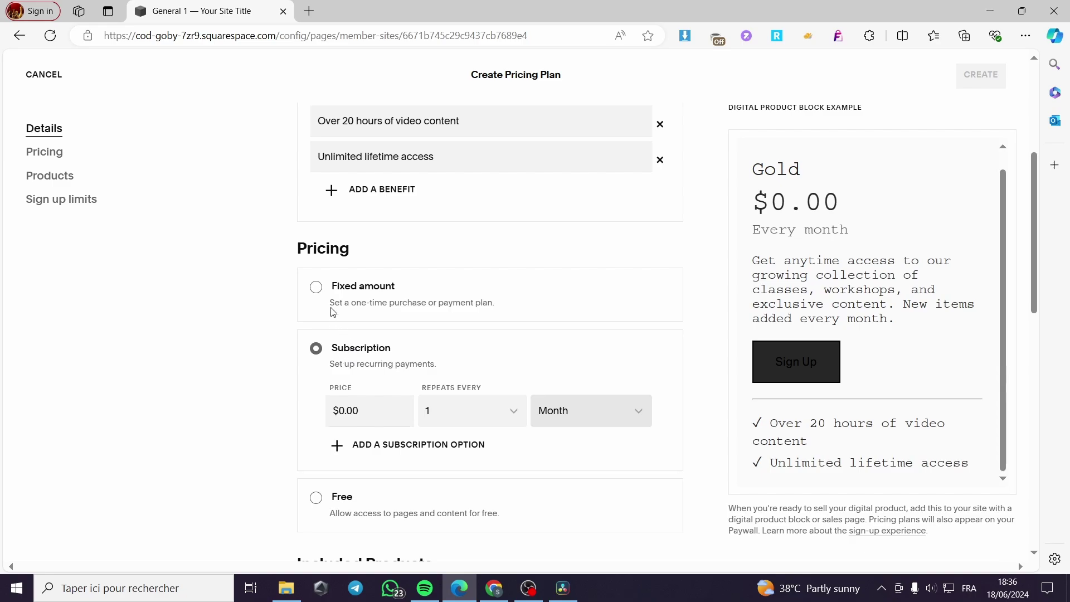
left_click(316, 288)
scroll(501, 389, "down", 1)
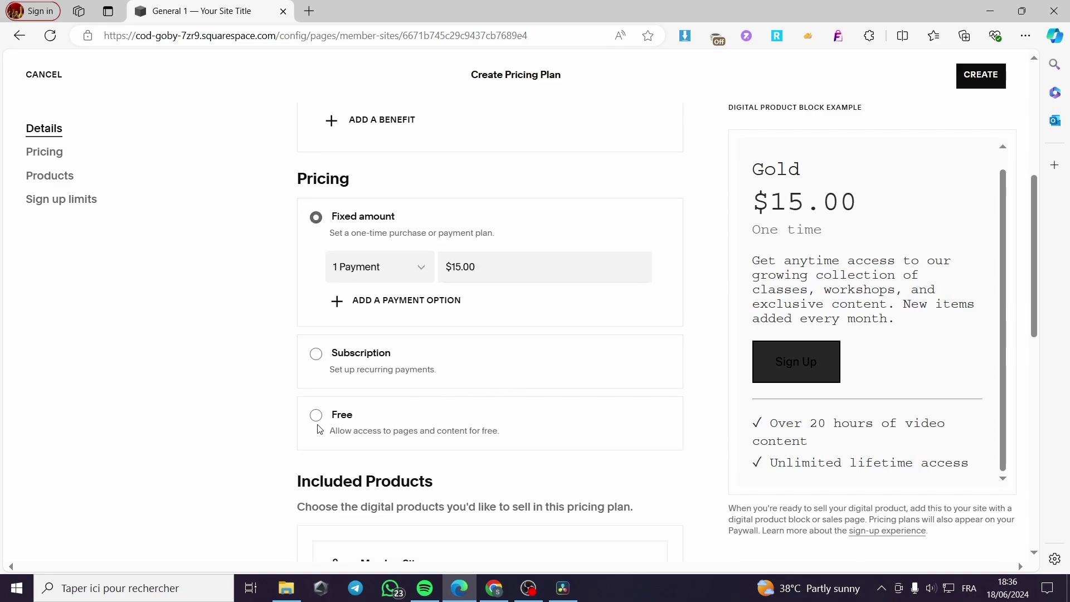
left_click(316, 417)
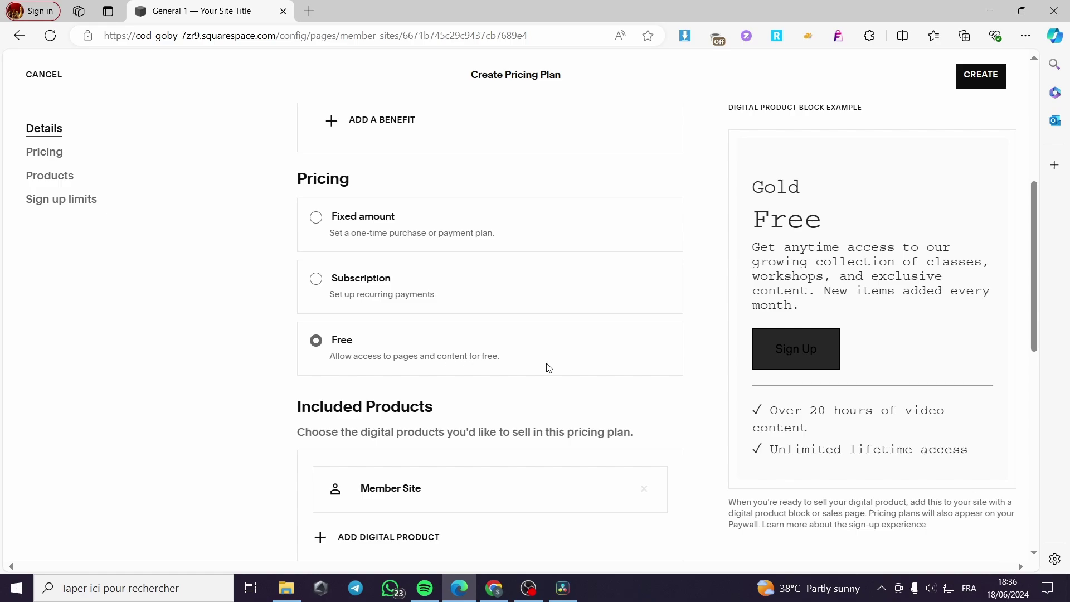
scroll(207, 352, "down", 2)
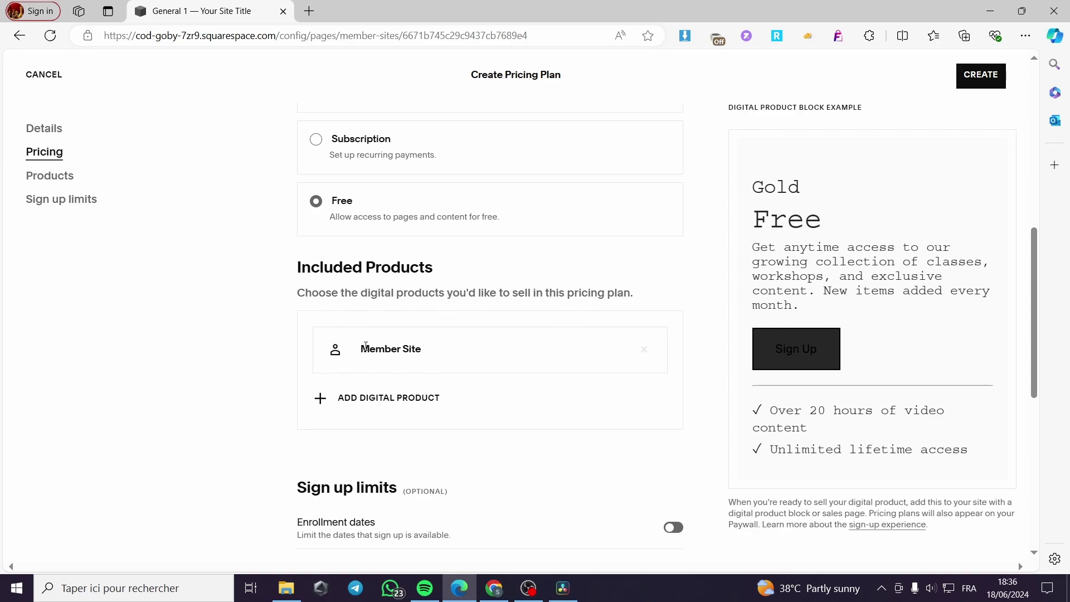
Include Member Site as the Gold plan's digital product
left_click(376, 402)
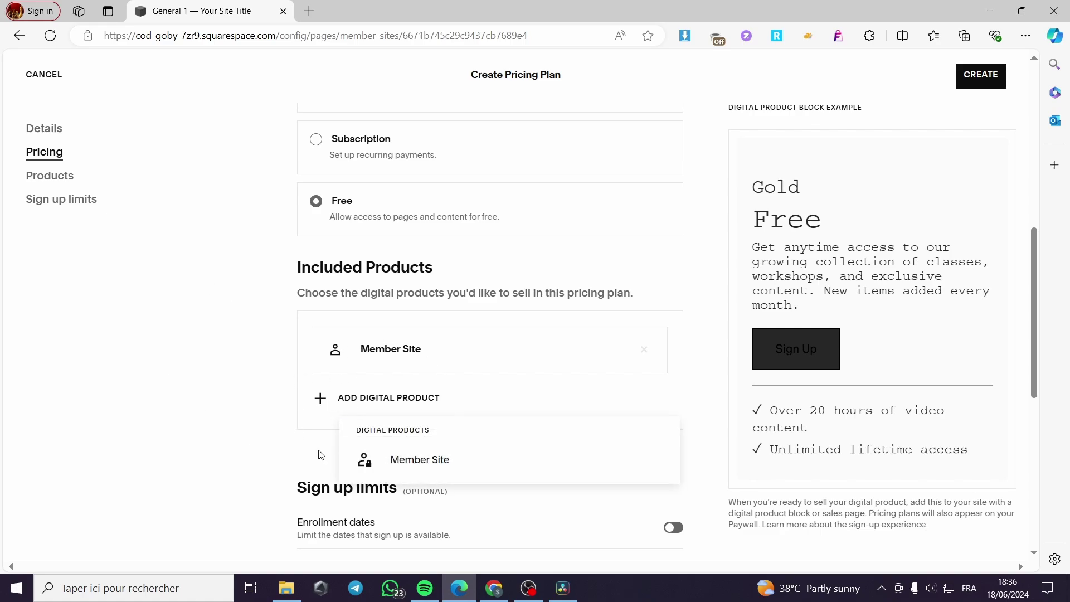
left_click(468, 459)
scroll(390, 459, "down", 3)
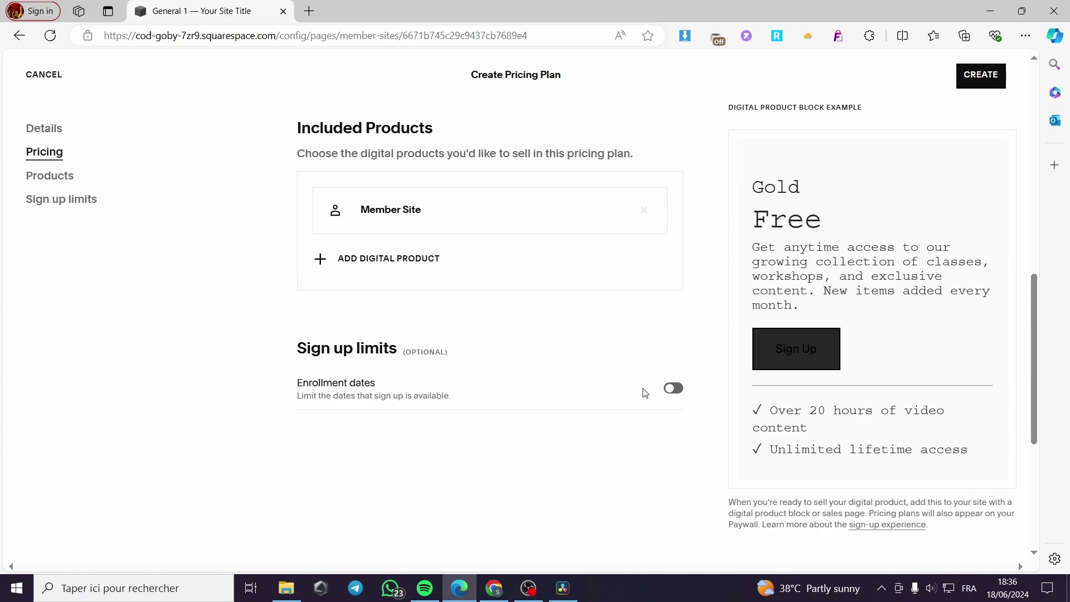
scroll(592, 382, "up", 6)
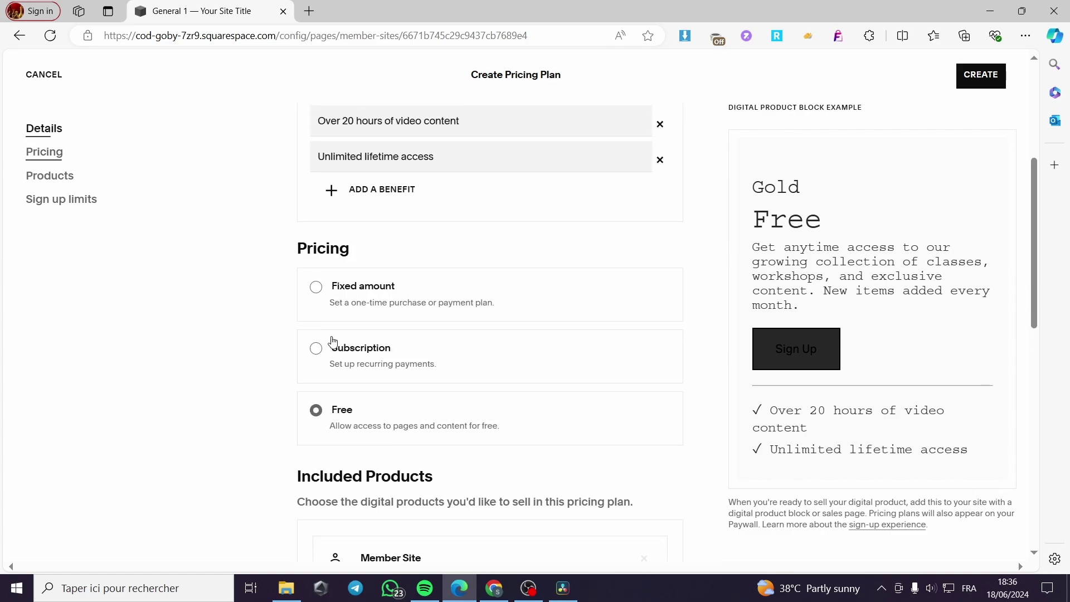
Return to the included products section and create the free Gold pricing plan
left_click(61, 181)
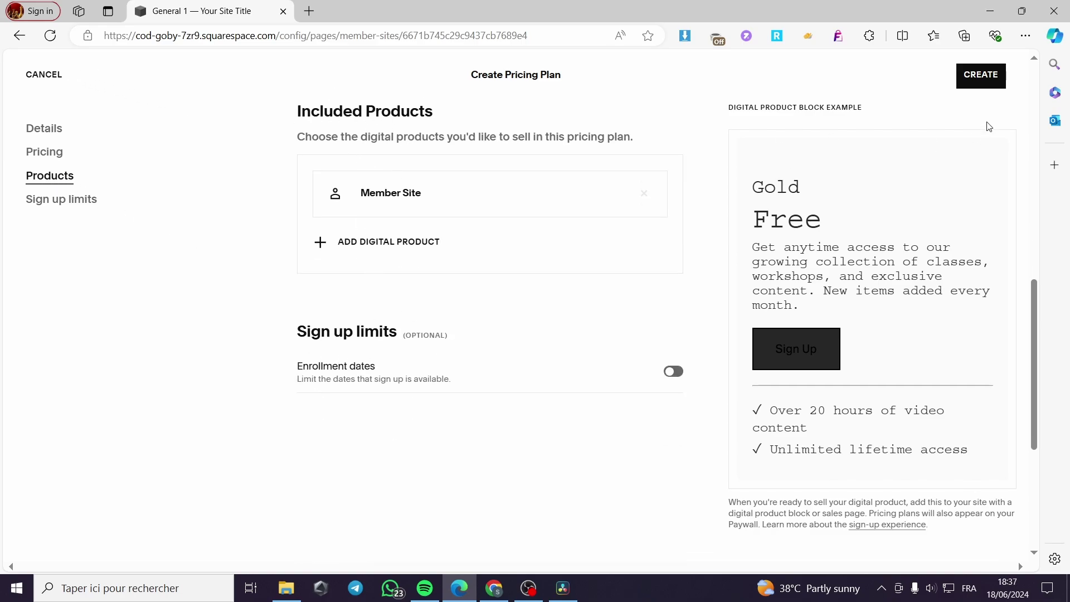
left_click(991, 81)
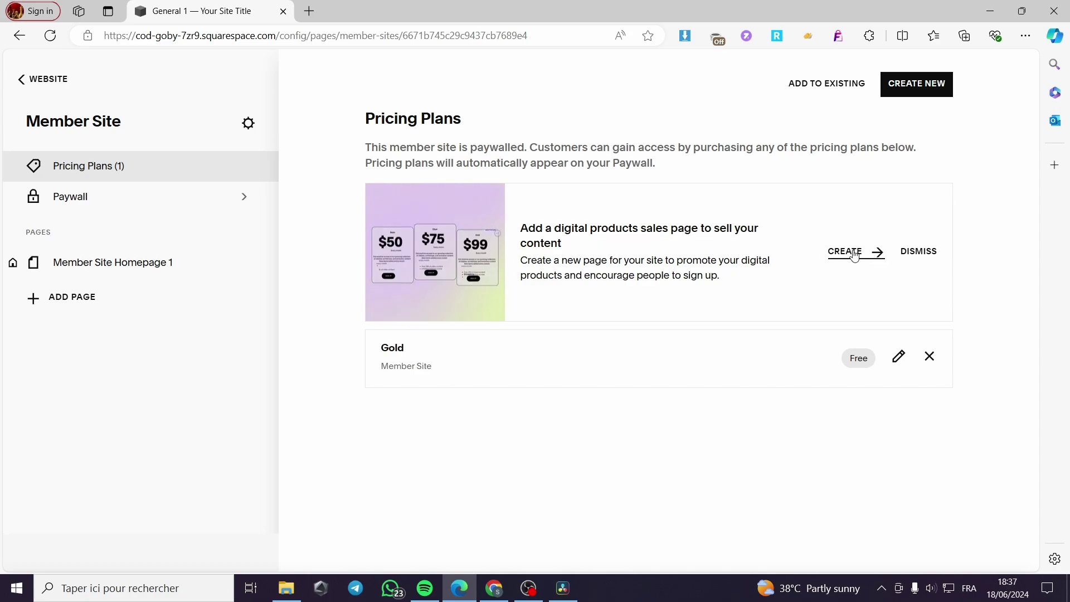
left_click(78, 198)
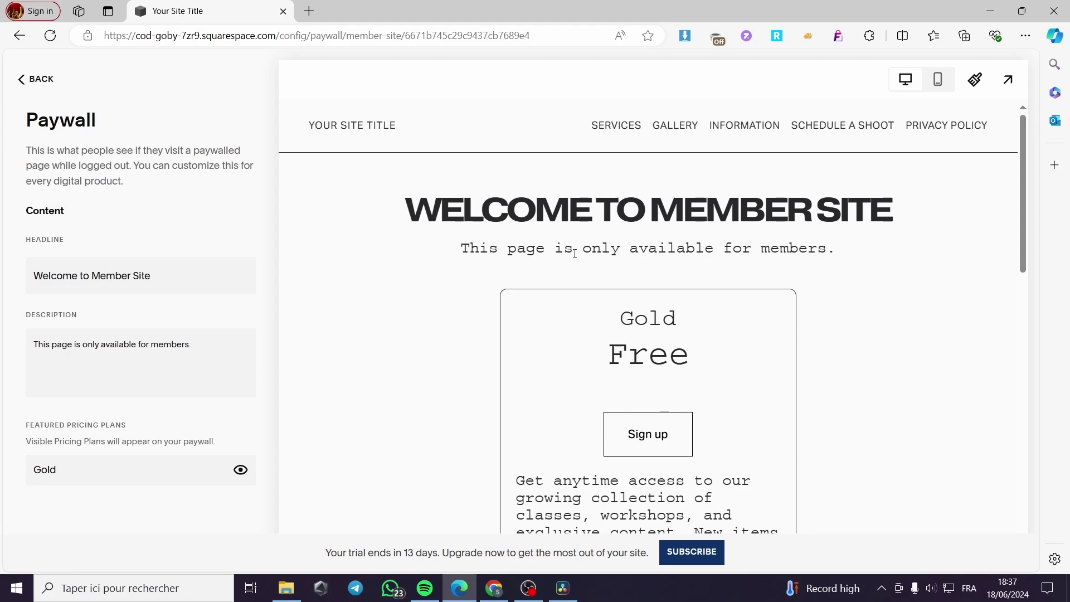
Review the paywall preview showing the Gold plan and try its Sign up button
scroll(791, 246, "down", 3)
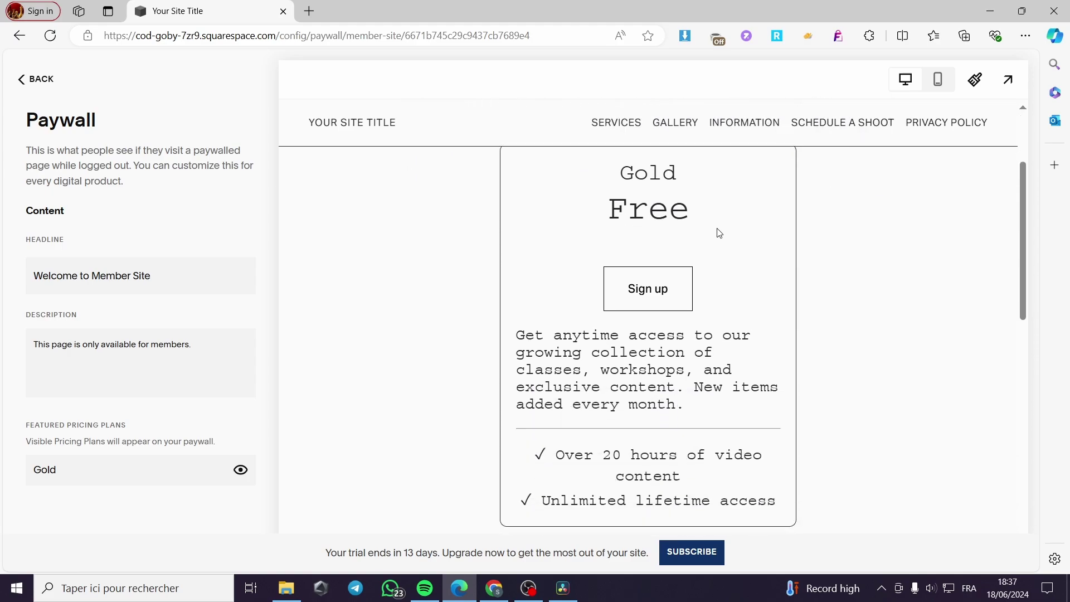
scroll(666, 193, "up", 1)
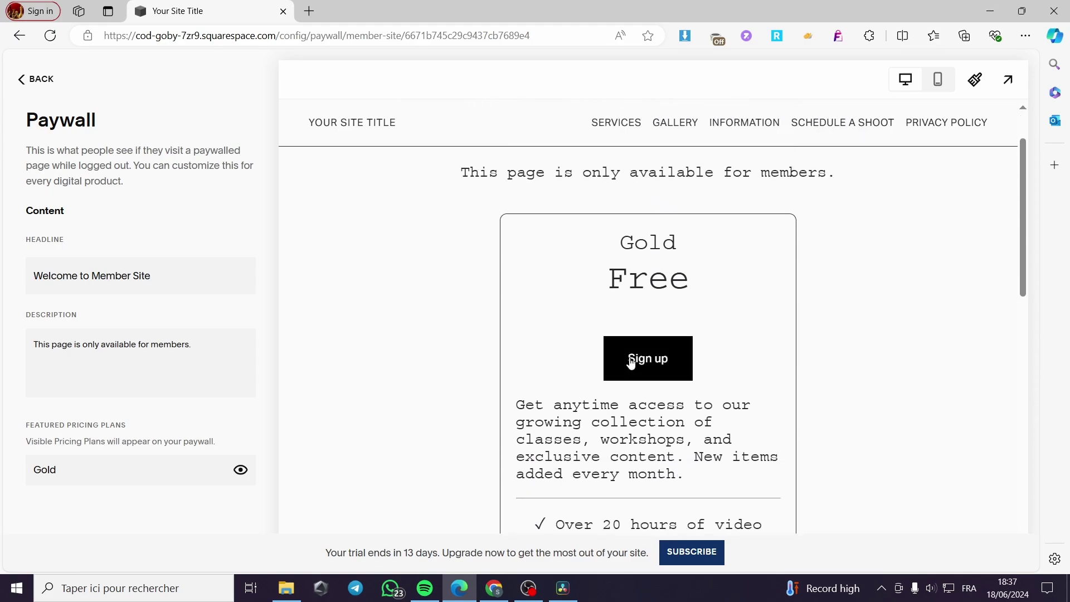
scroll(628, 362, "down", 1)
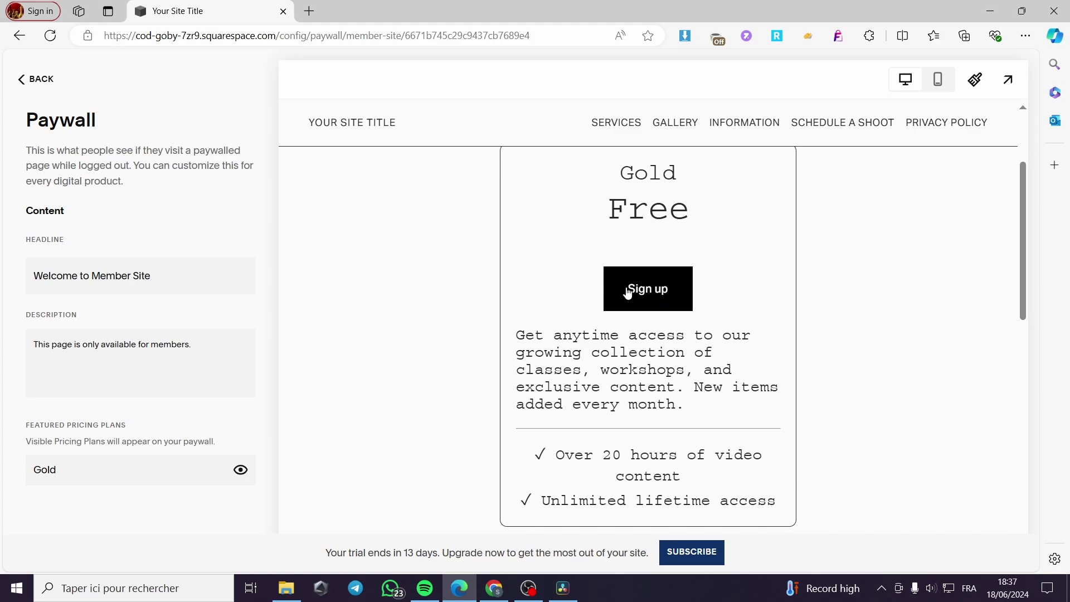
left_click(670, 294)
scroll(670, 330, "down", 3)
scroll(670, 330, "down", 2)
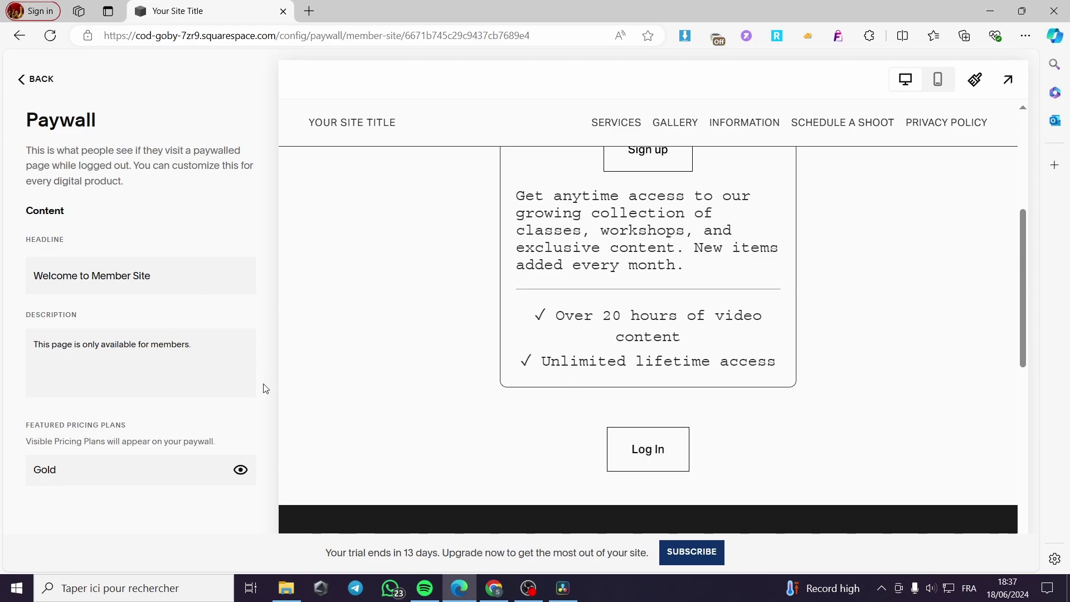
left_click(22, 79)
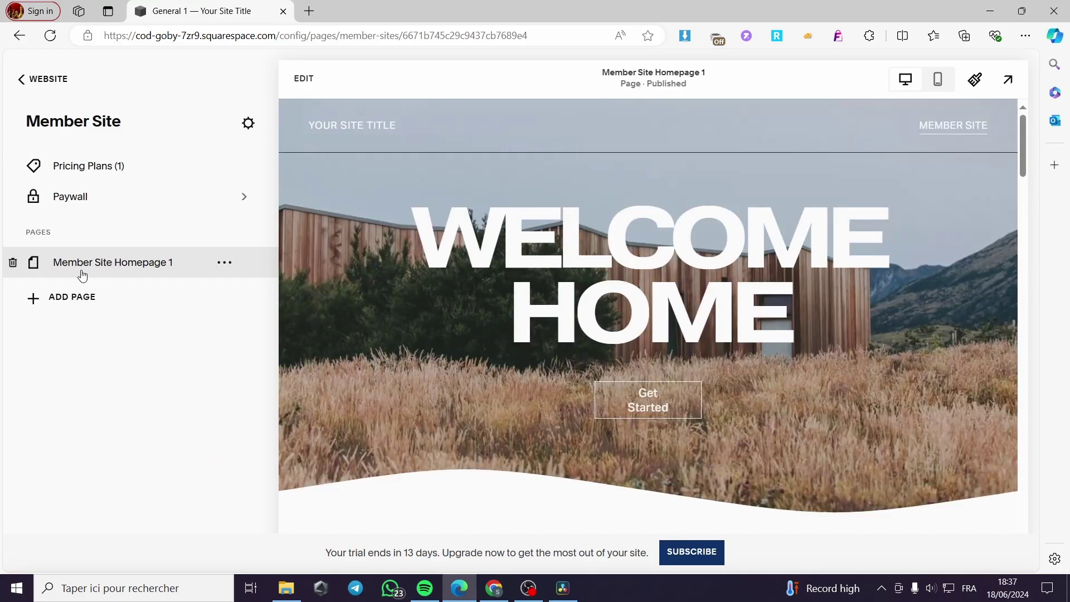
Add a blog page to the member site with the default layout, keeping the name Blog 1
scroll(730, 313, "down", 10)
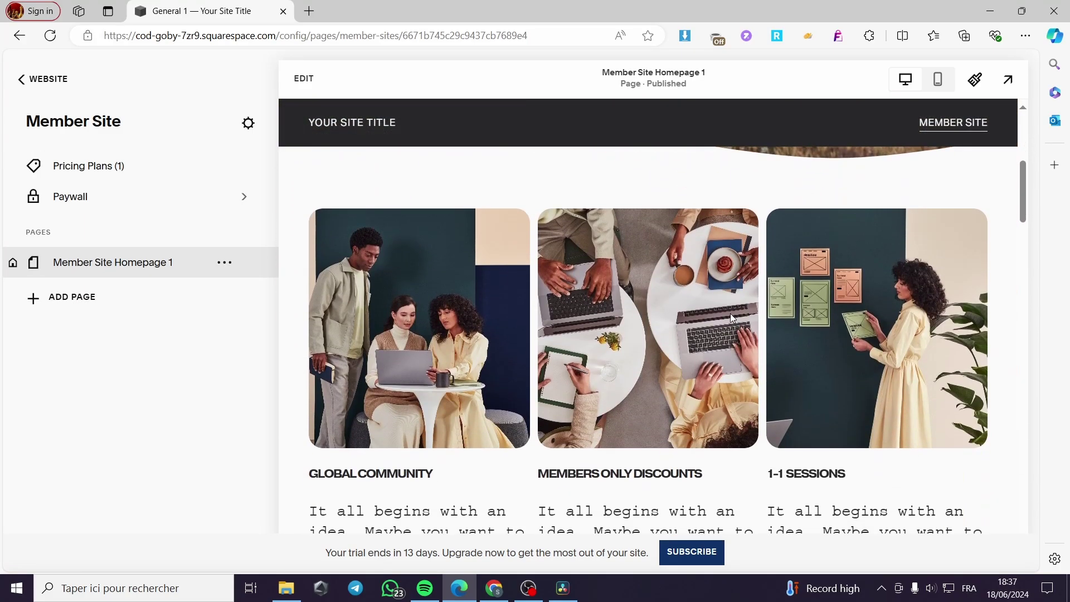
scroll(730, 313, "down", 5)
scroll(713, 307, "up", 15)
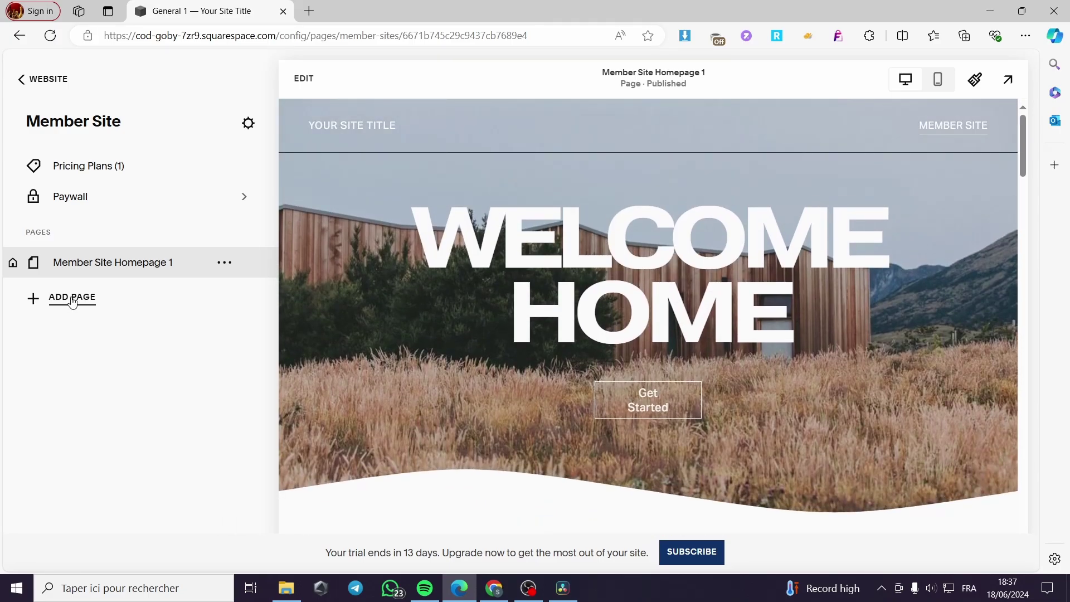
left_click(72, 301)
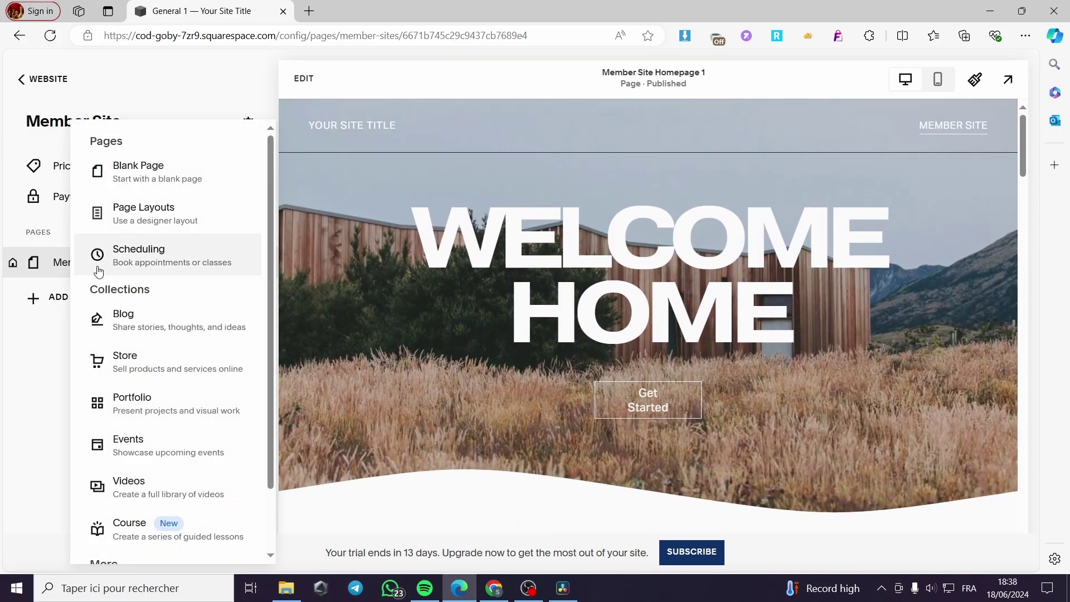
key("Escape")
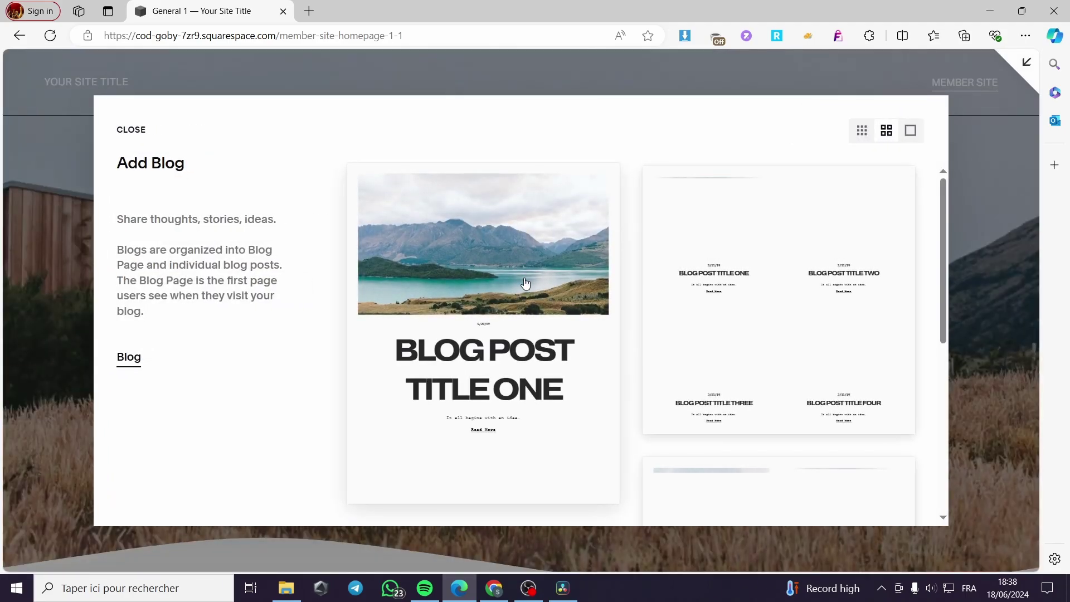
key("Escape")
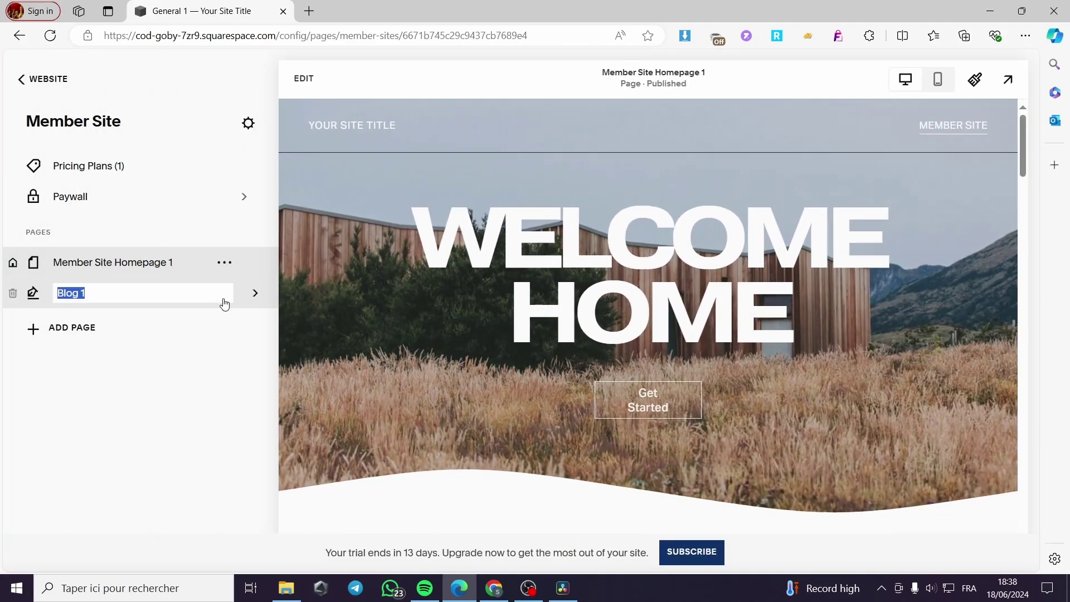
left_click(168, 299)
left_click(73, 301)
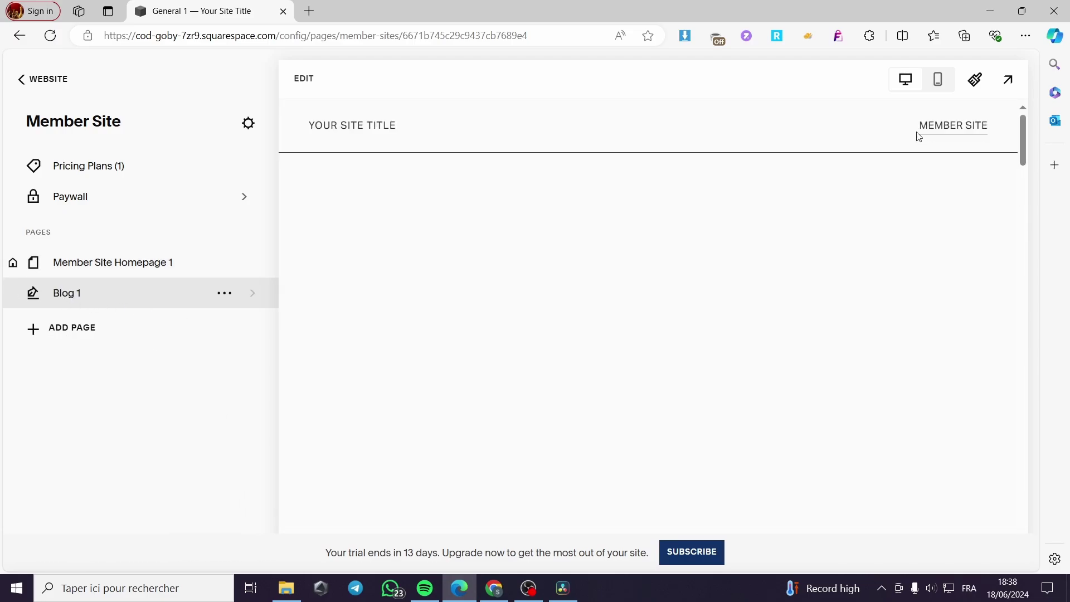
mouse_move(926, 135)
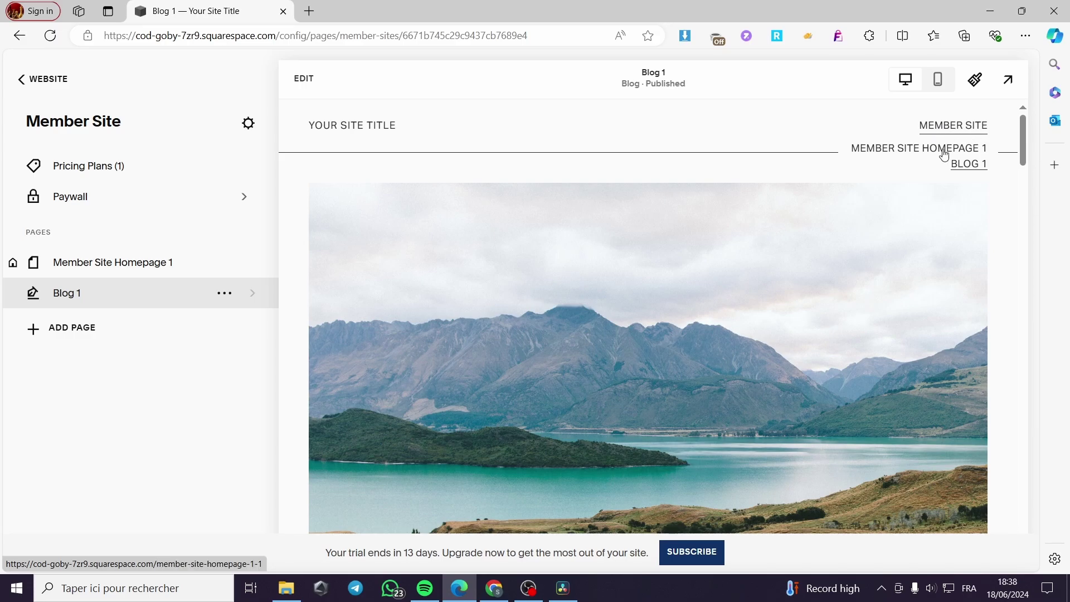
left_click(62, 334)
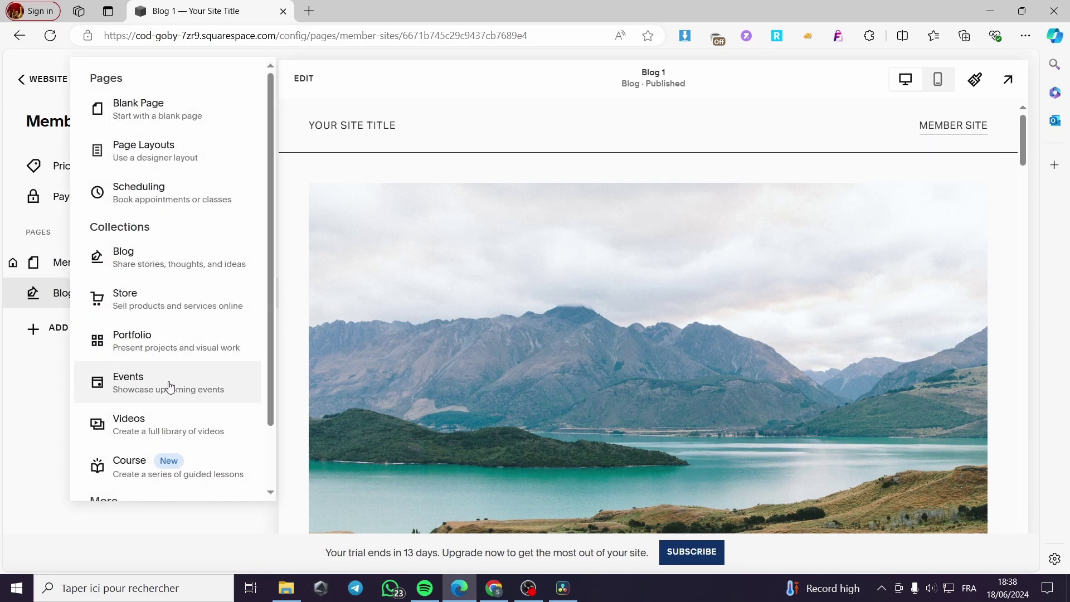
Add a Videos collection page with a chosen layout, named Videos 2 below Blog 1
left_click(180, 435)
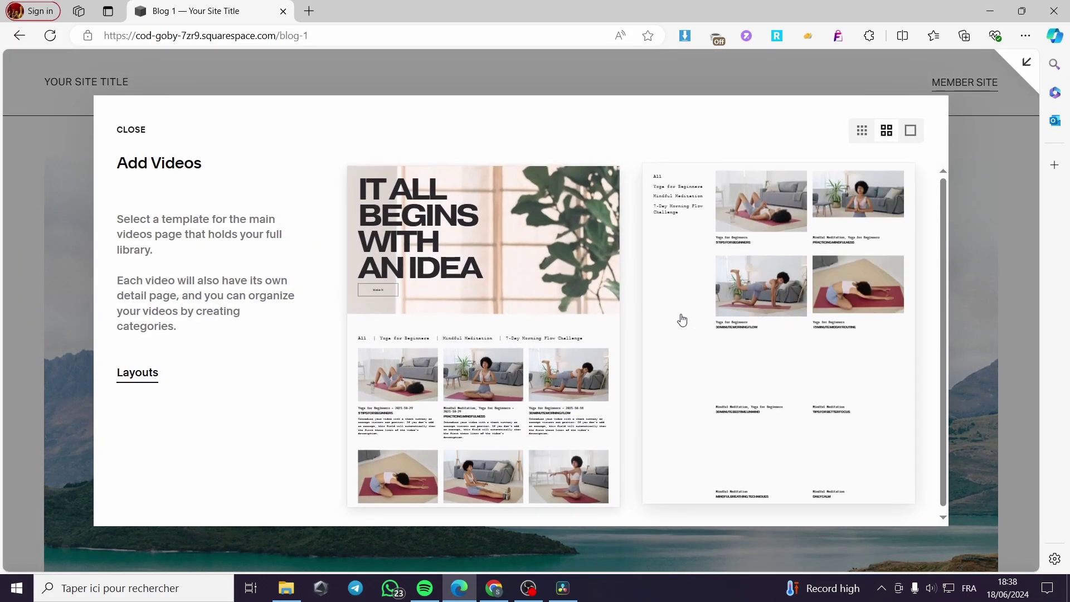
left_click(700, 315)
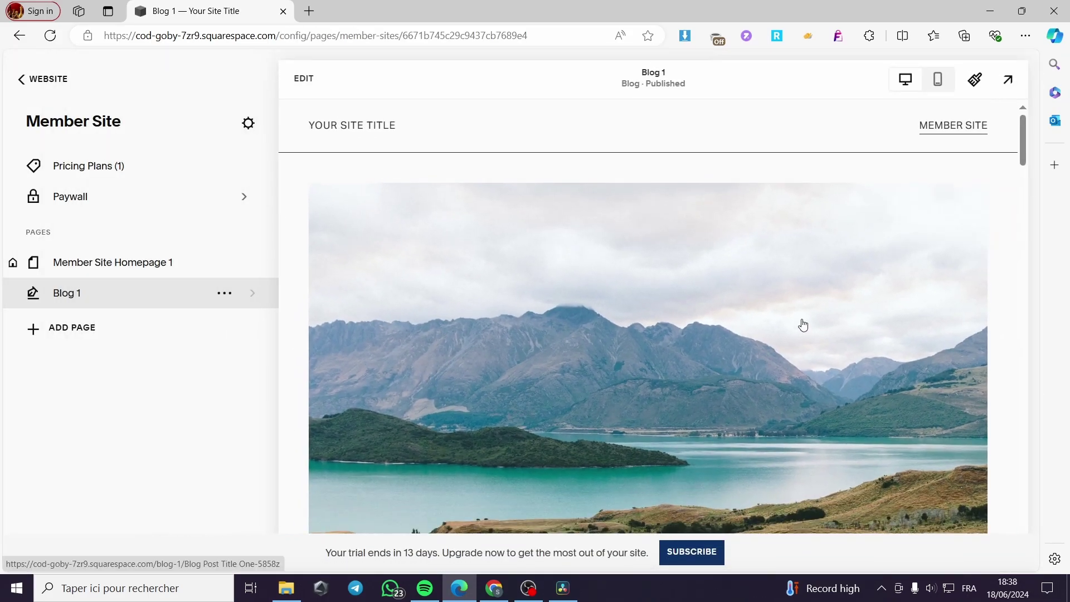
scroll(802, 318, "down", 10)
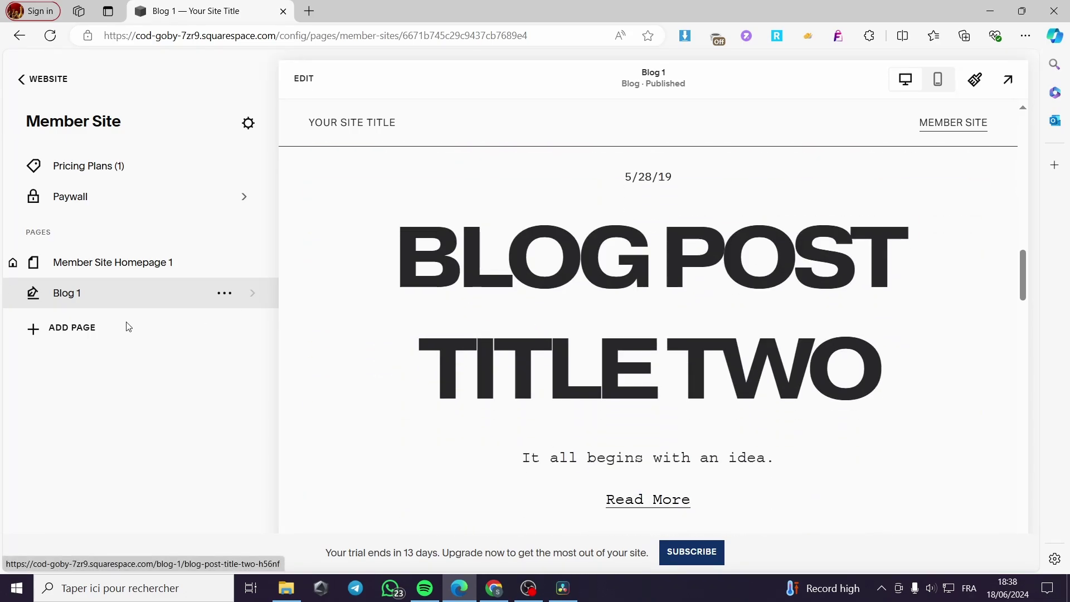
left_click(124, 327)
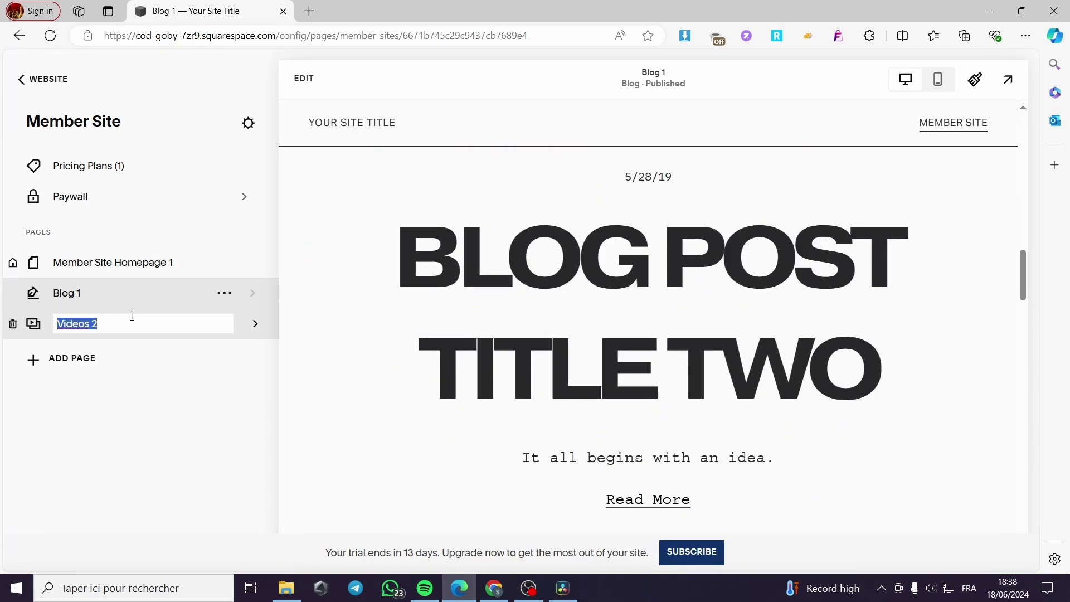
left_click(224, 294)
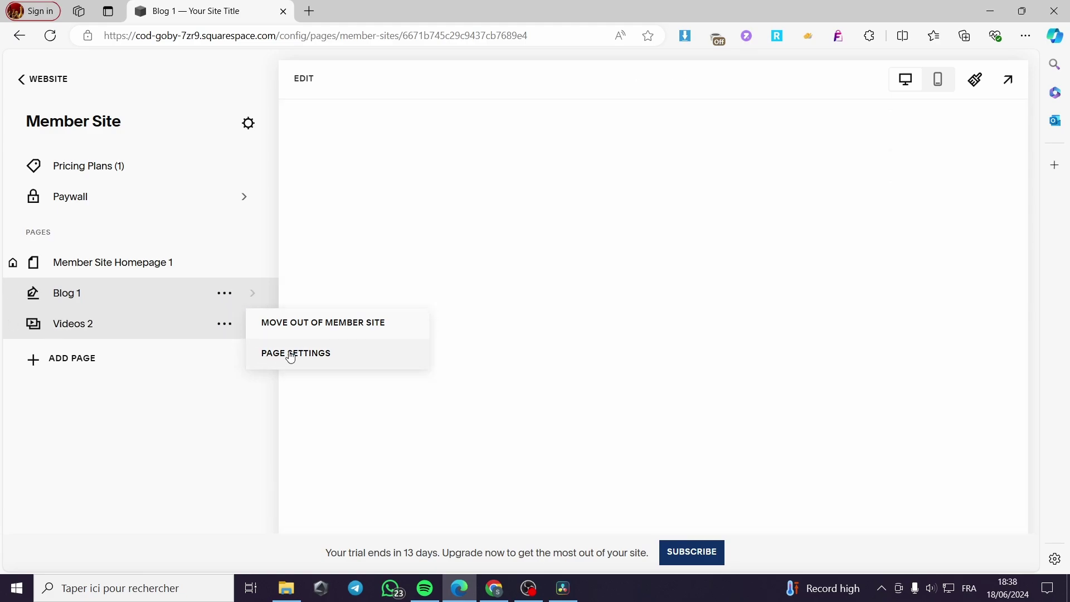
left_click(227, 268)
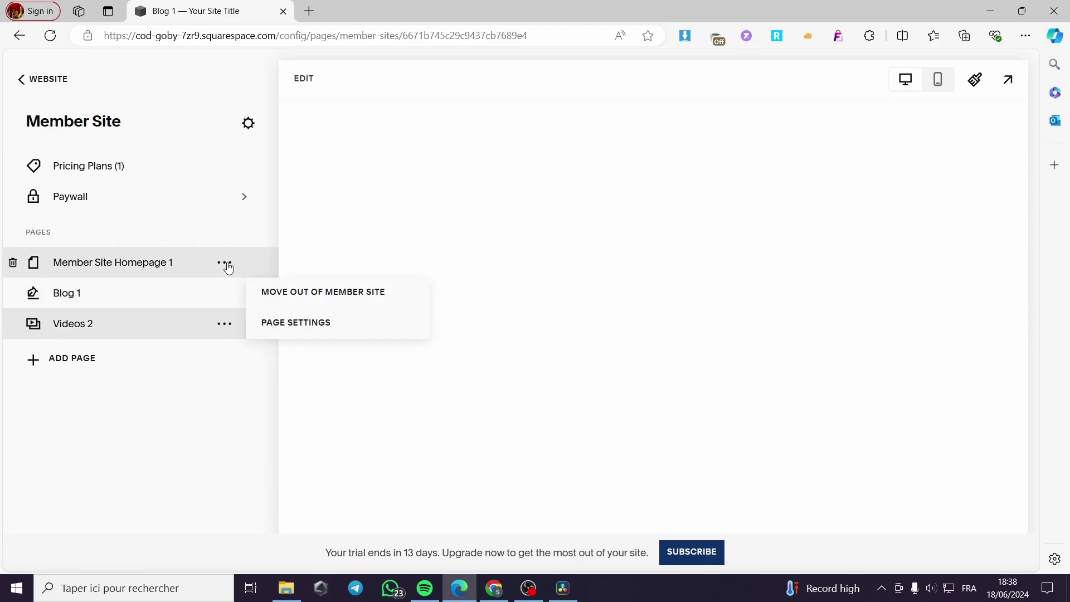
left_click(227, 267)
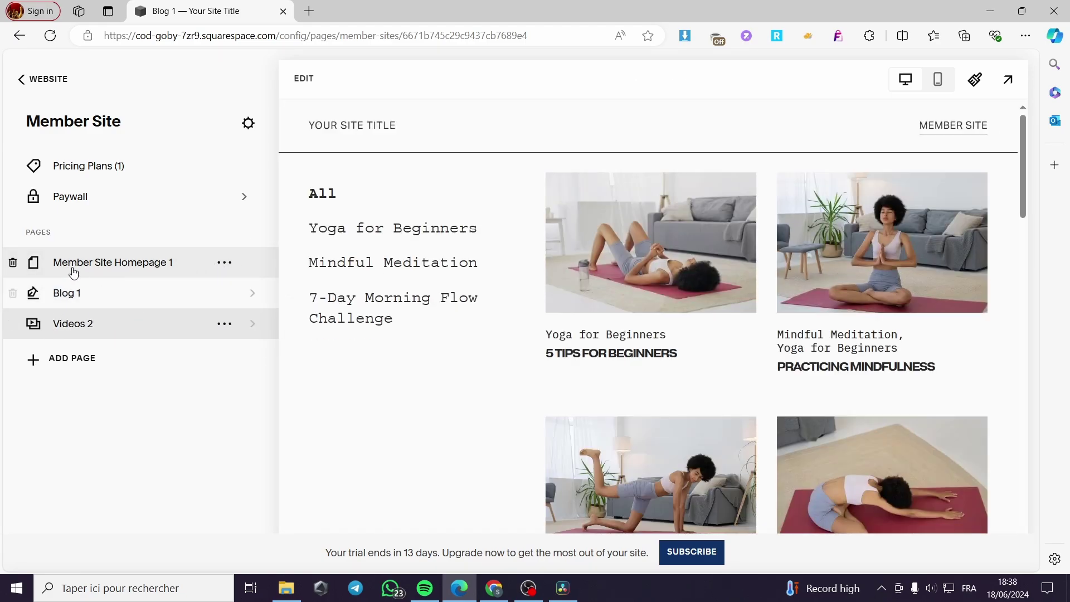
left_click(223, 265)
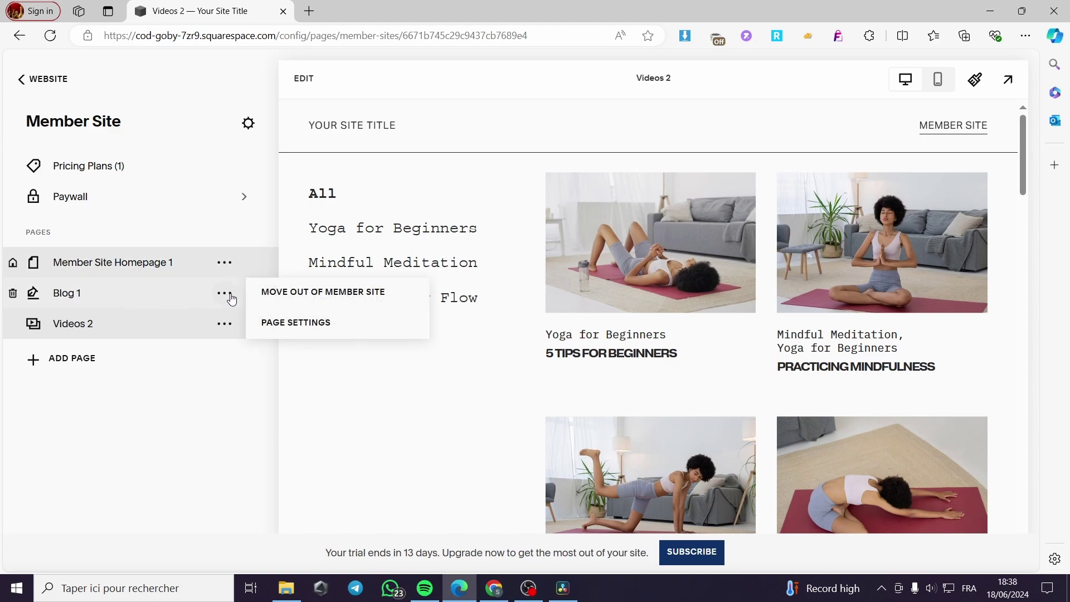
left_click(226, 293)
left_click(306, 361)
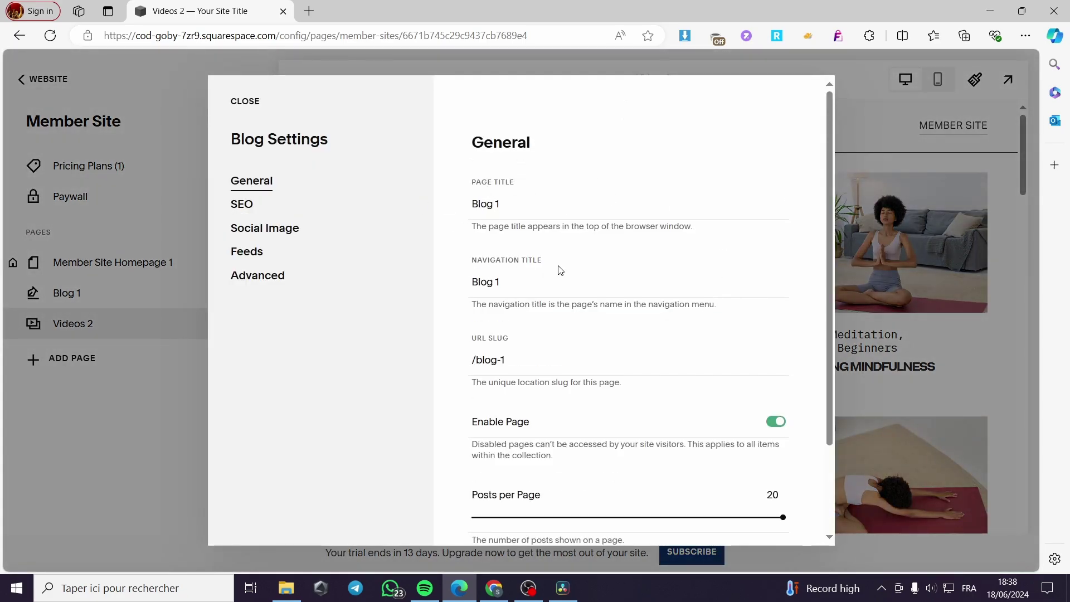
scroll(560, 271, "down", 2)
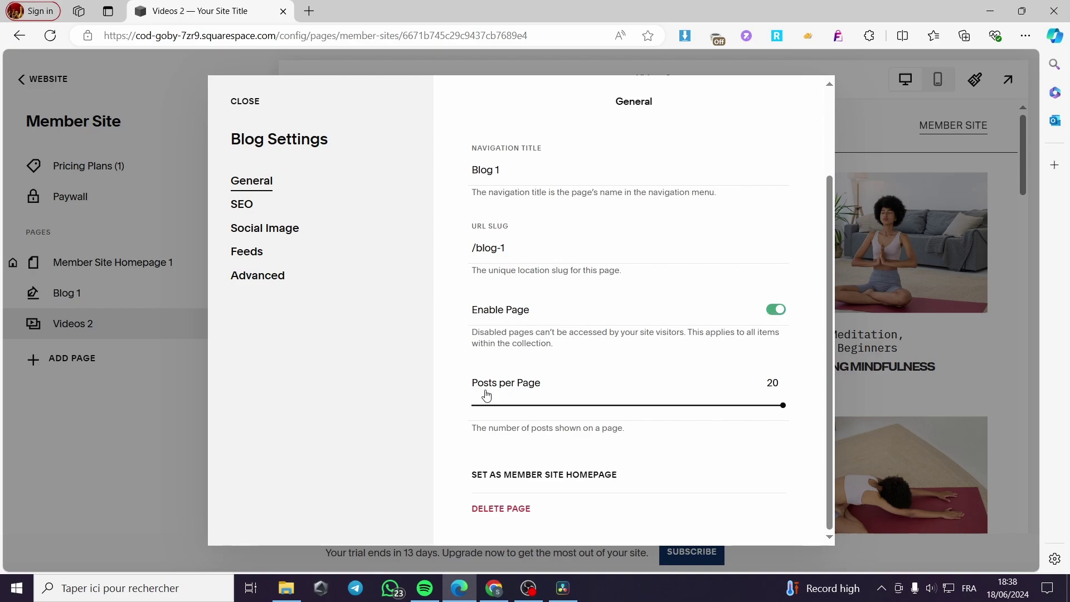
left_click(290, 211)
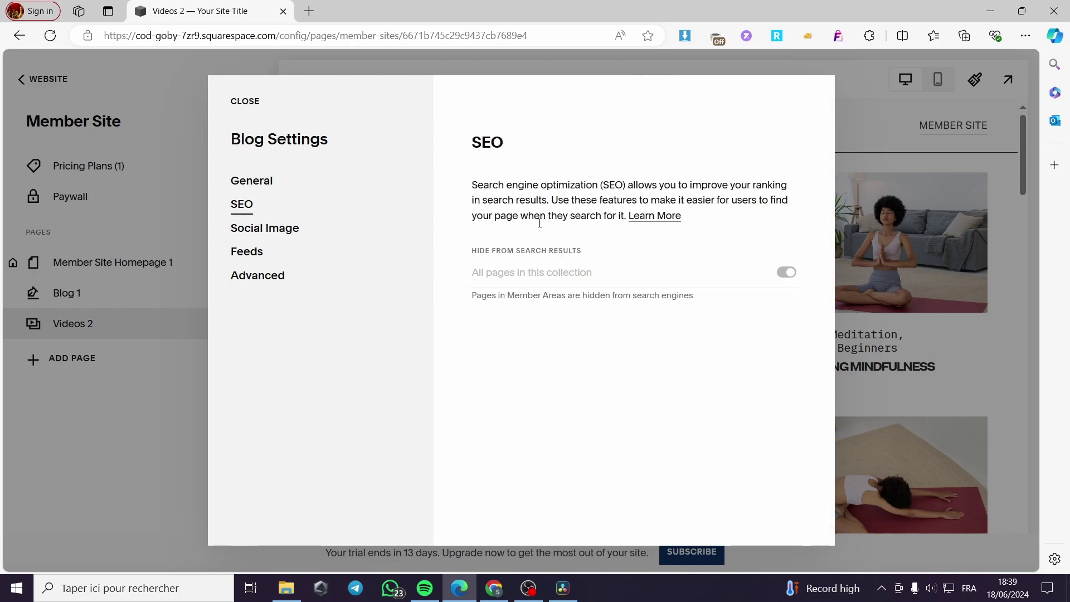
left_click(280, 229)
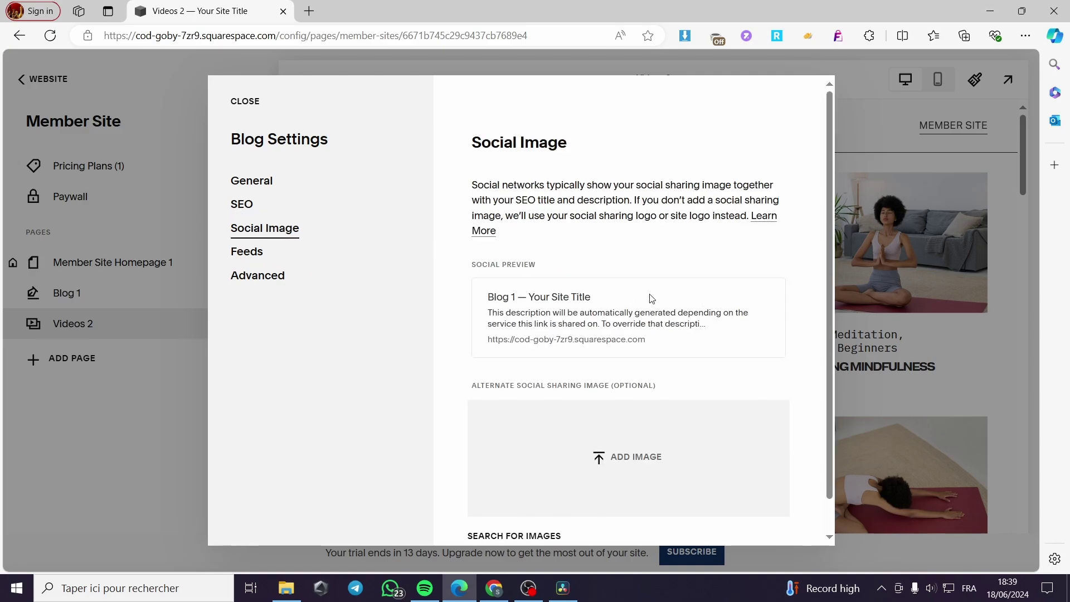
left_click(270, 255)
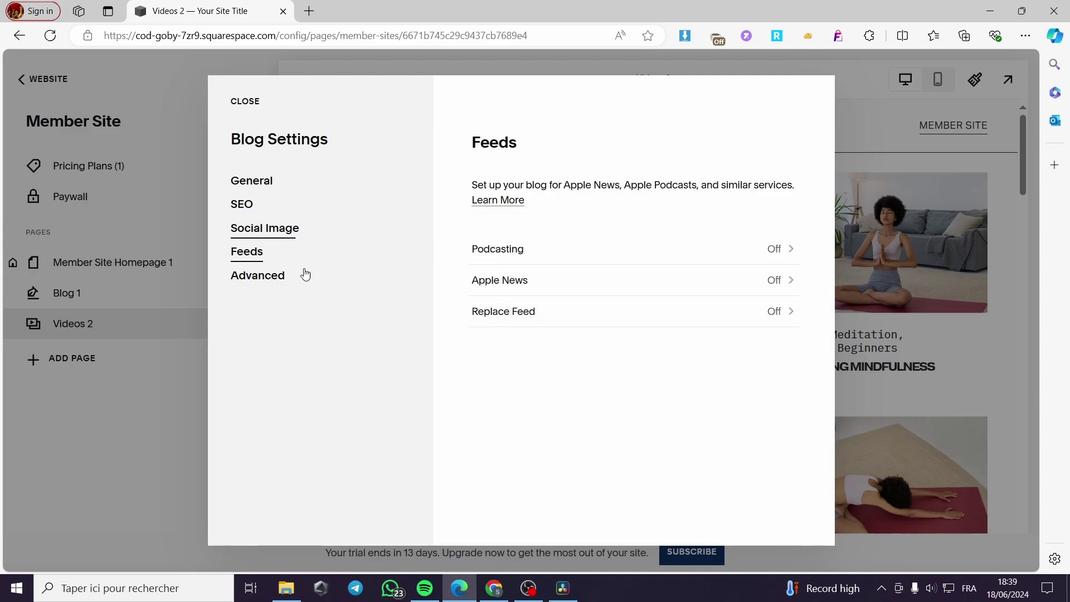
left_click(278, 281)
left_click(158, 329)
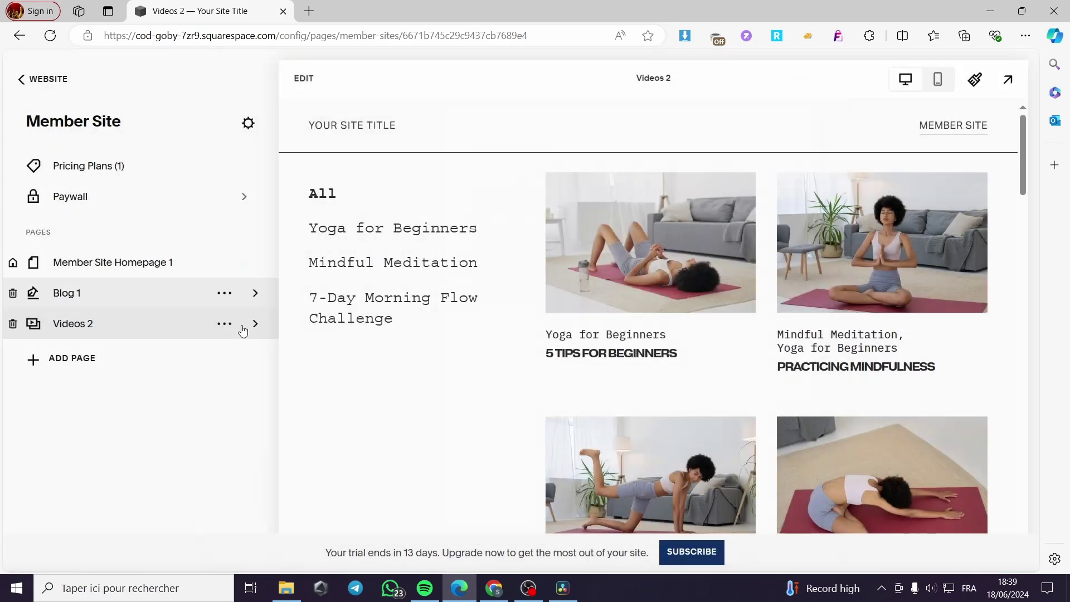
left_click(225, 323)
left_click(269, 351)
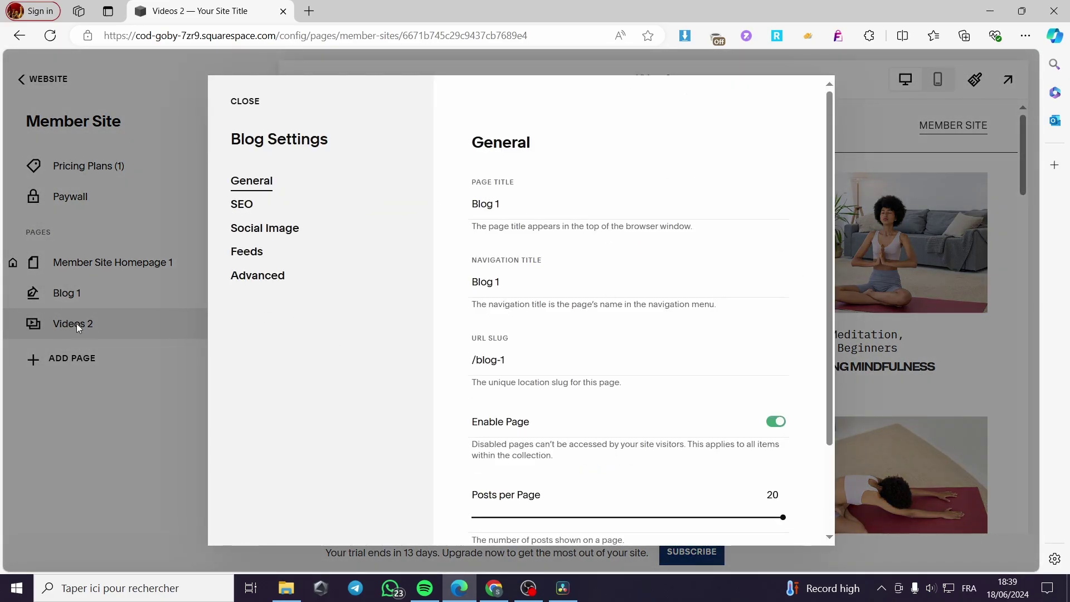
left_click(91, 333)
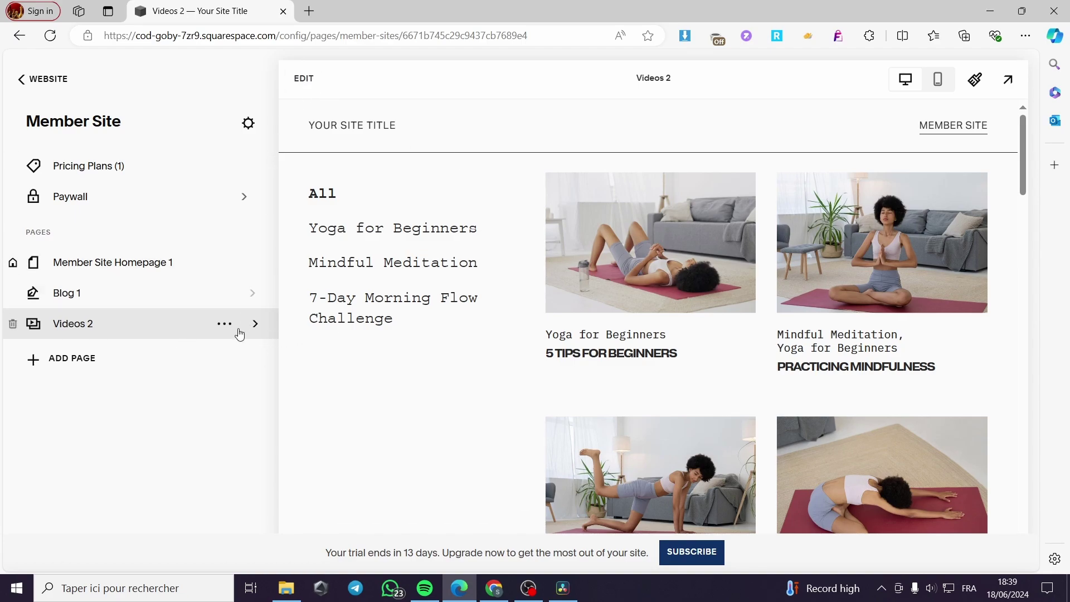
left_click(306, 80)
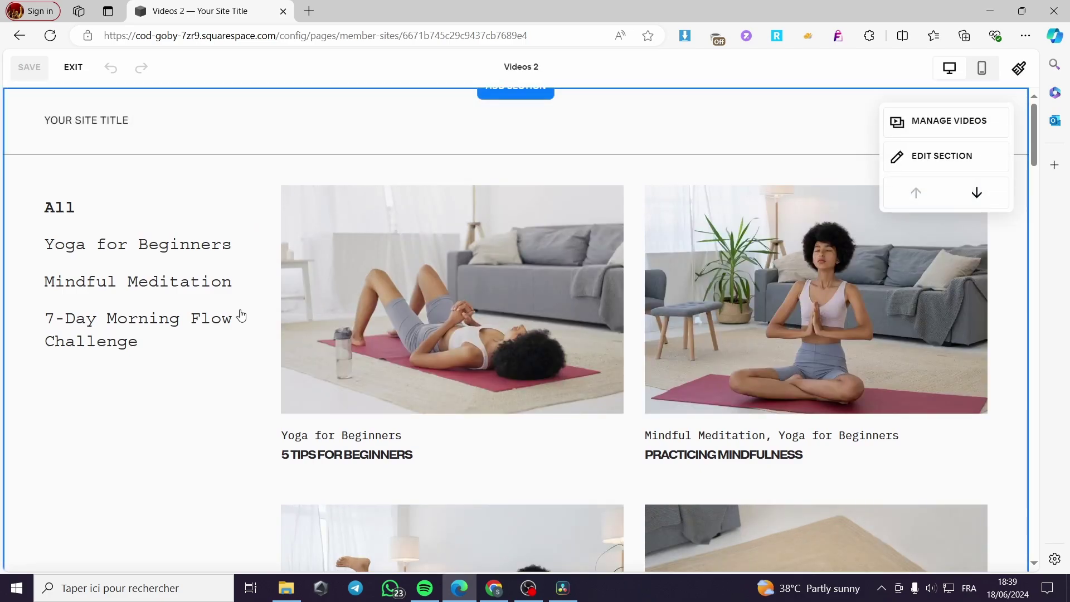
Insert the Products-category New Collection section with pottery vase images into Videos 2
scroll(334, 365, "down", 1)
scroll(359, 382, "up", 1)
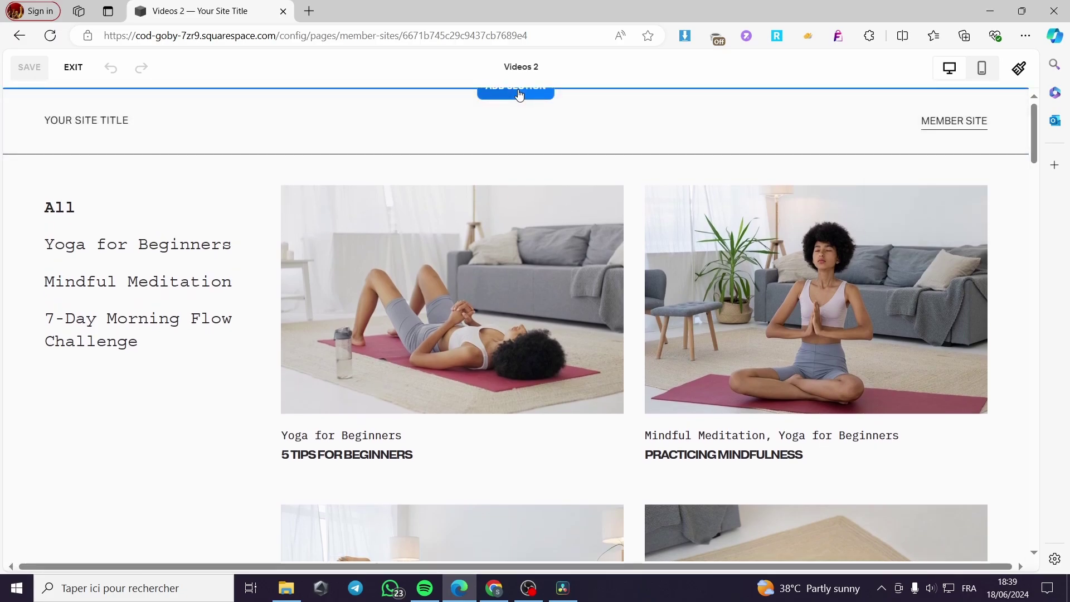
left_click(516, 153)
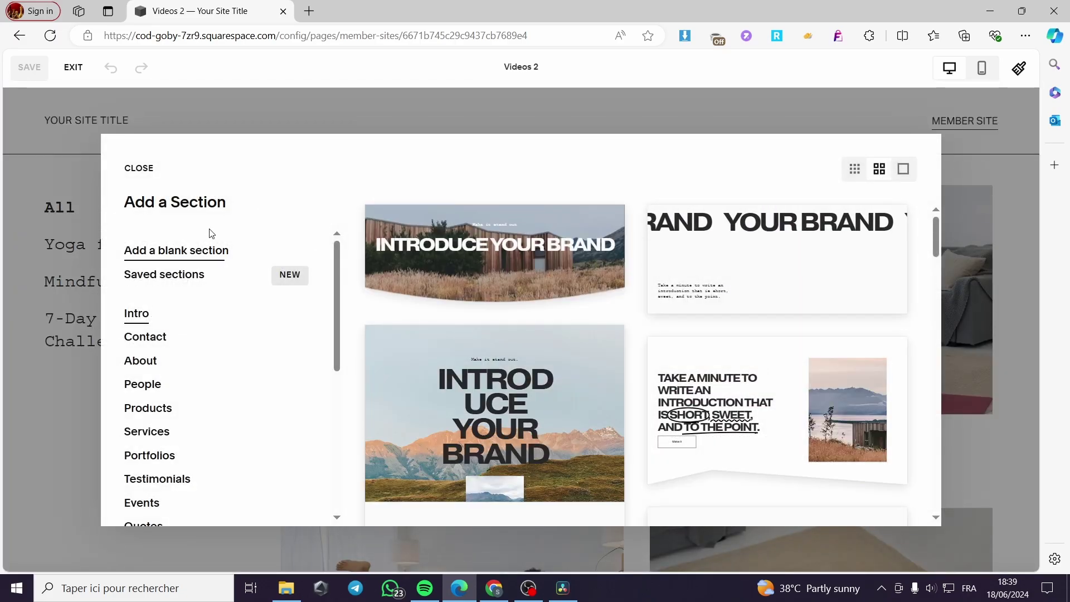
scroll(149, 324, "down", 1)
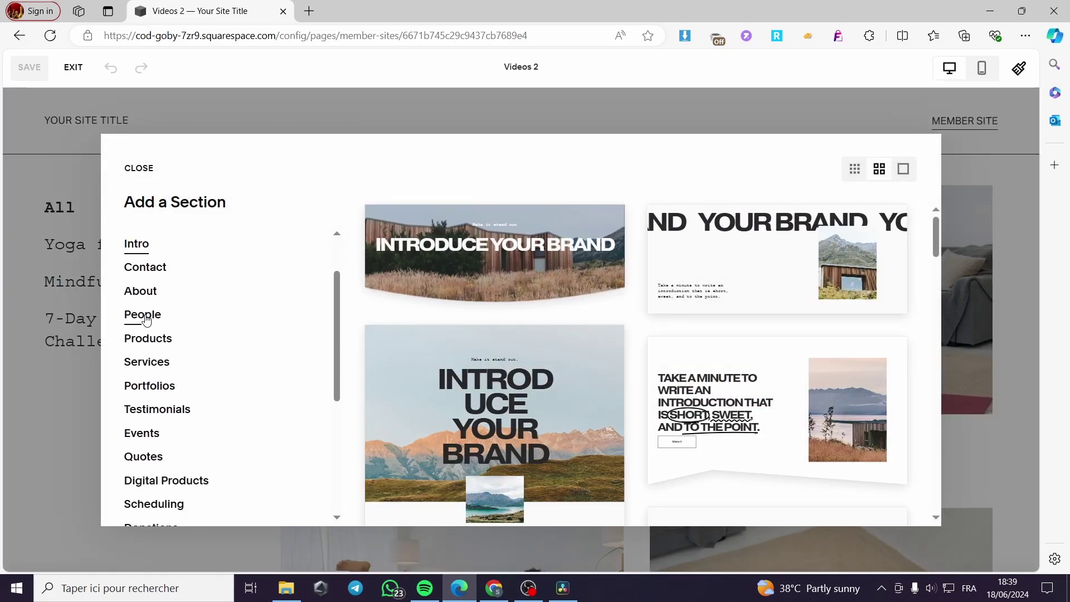
scroll(148, 321, "down", 1)
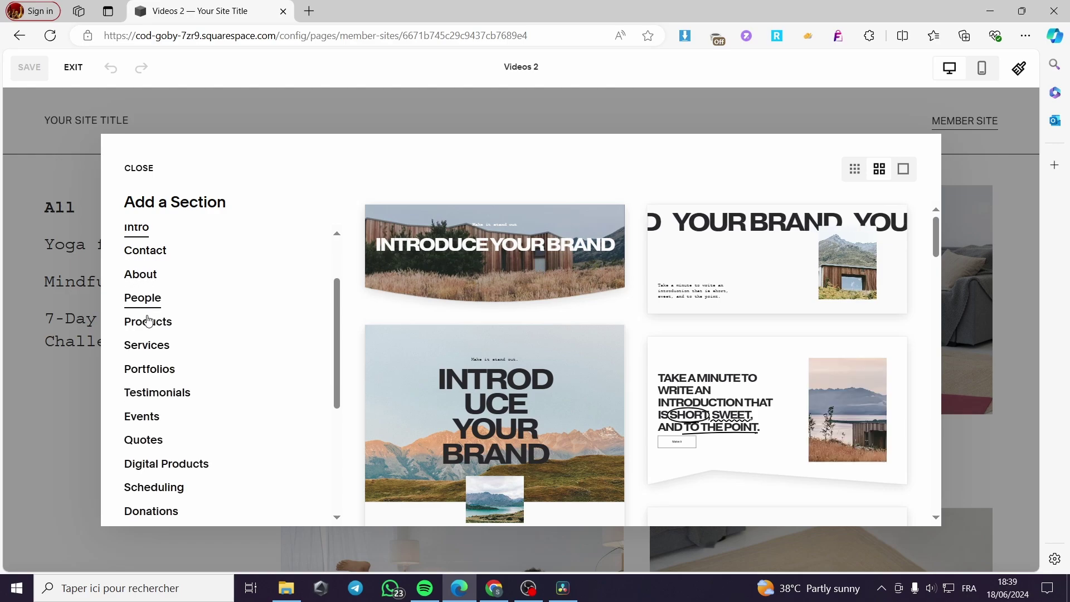
left_click(153, 273)
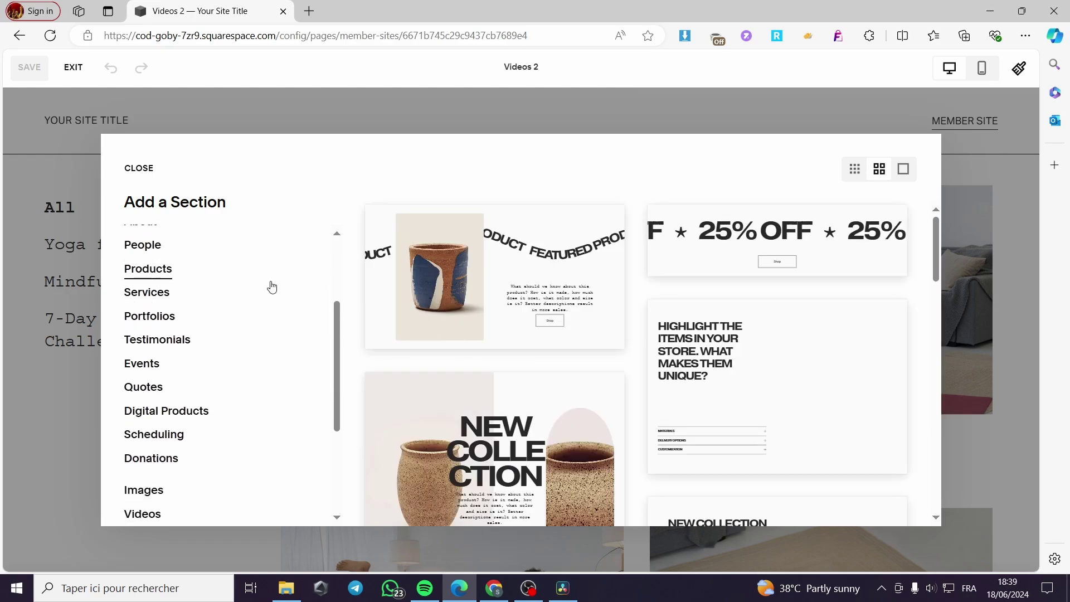
scroll(620, 302, "down", 1)
scroll(619, 303, "up", 1)
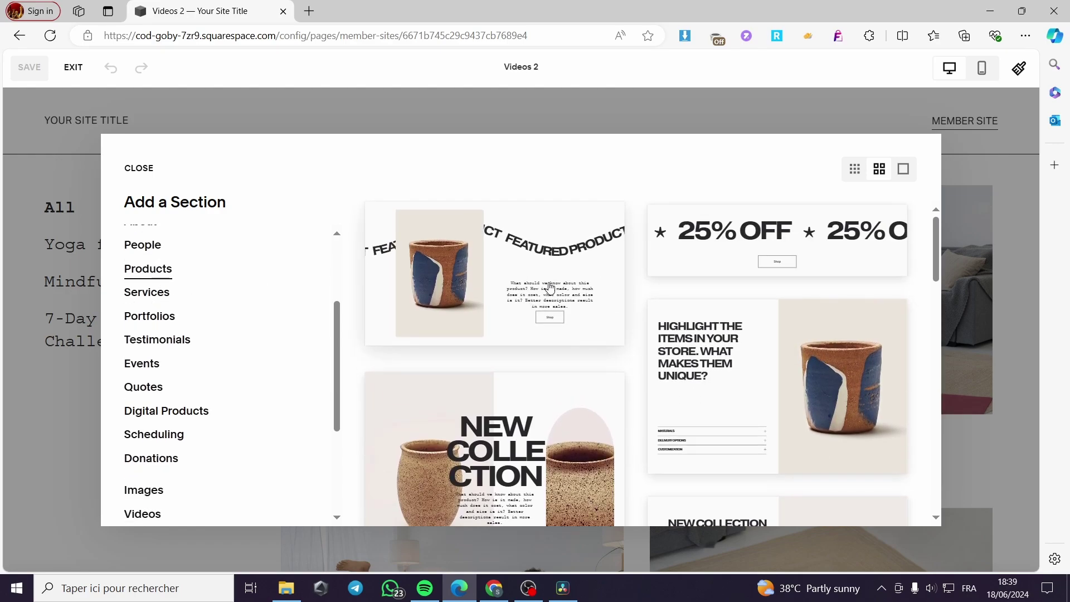
scroll(681, 308, "down", 8)
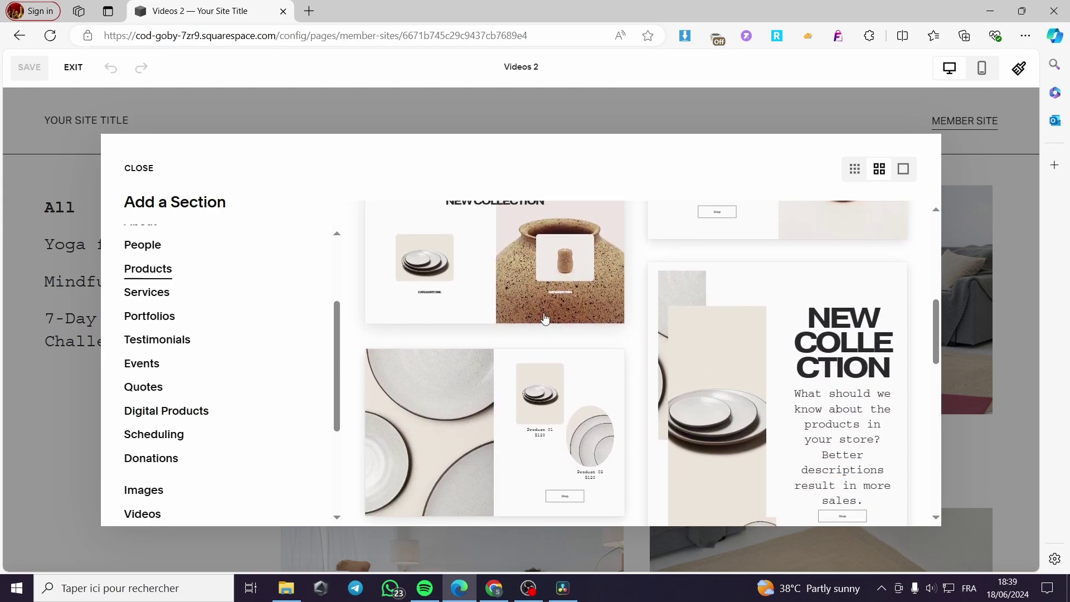
scroll(401, 260, "up", 3)
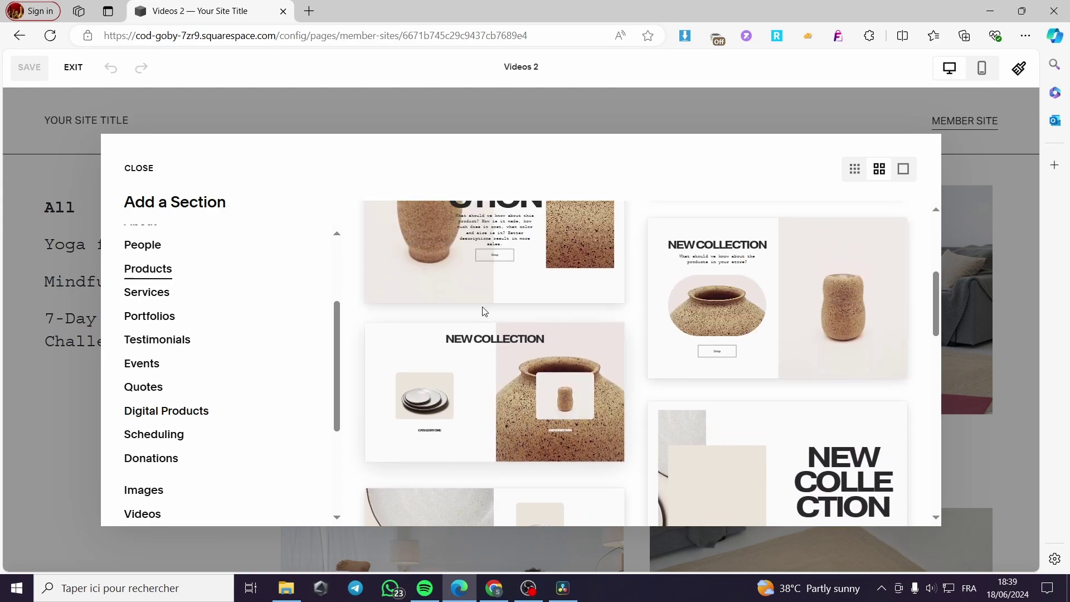
left_click(805, 346)
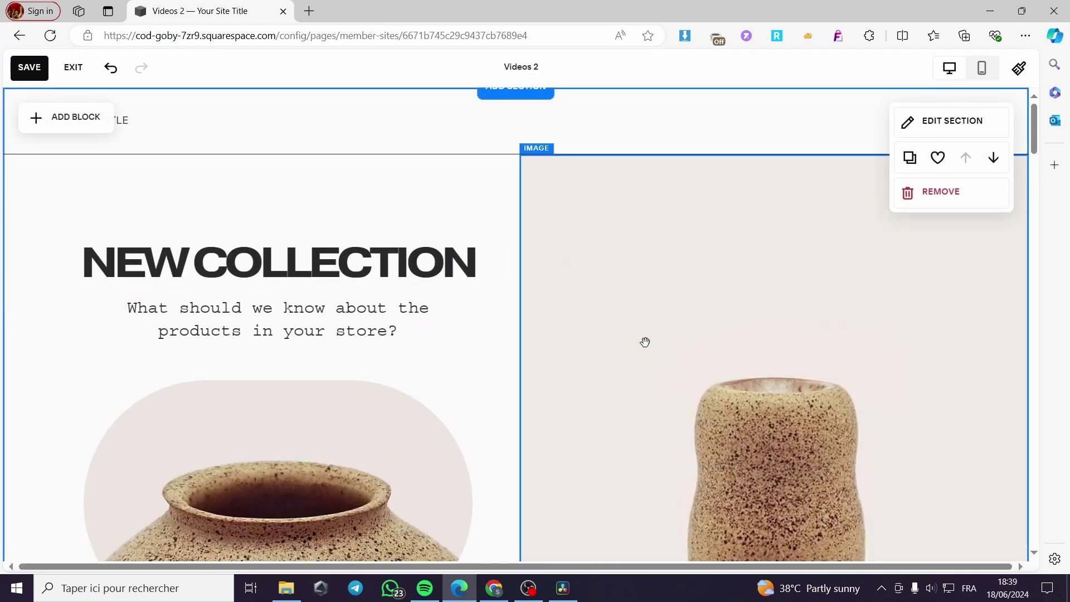
Rearrange the vase and round pot images and move the Shop button lower in the section
scroll(819, 322, "down", 7)
scroll(591, 312, "up", 5)
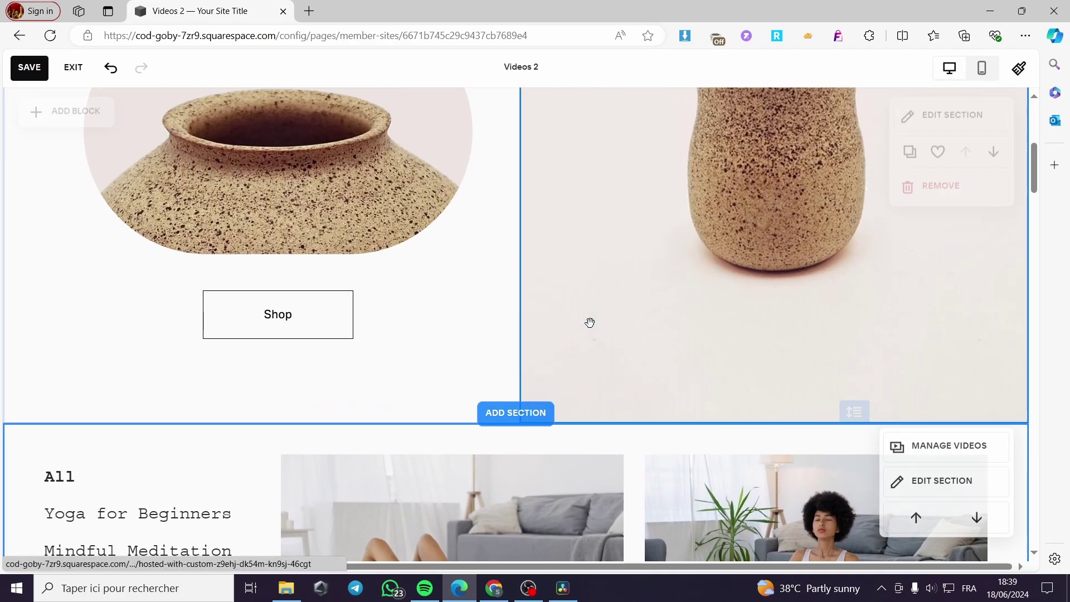
left_click_drag(533, 310, 572, 327)
scroll(466, 313, "down", 1)
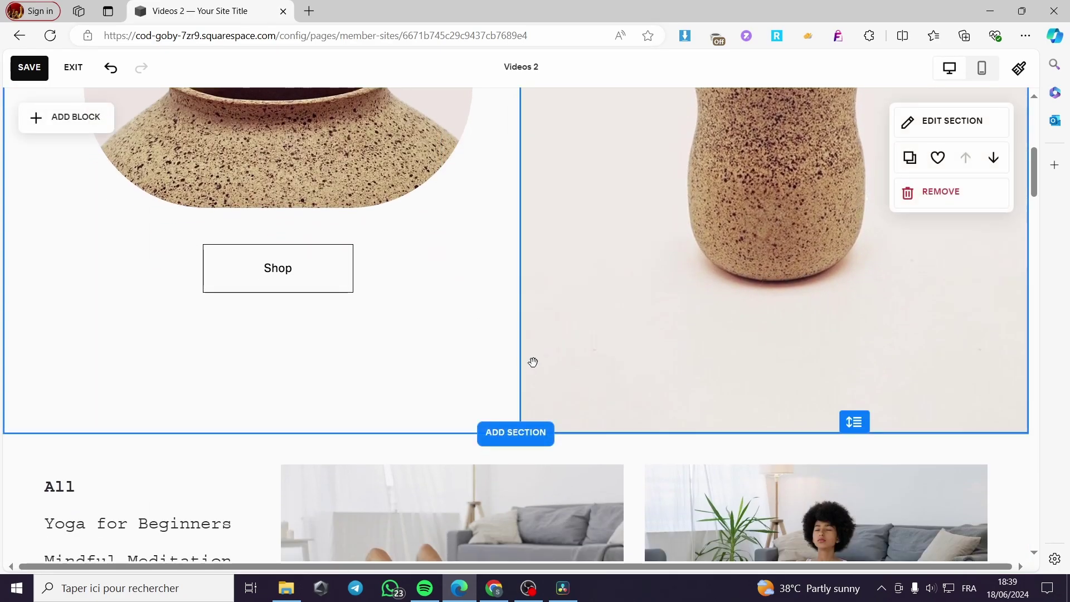
left_click_drag(555, 343, 582, 342)
left_click_drag(342, 198, 352, 221)
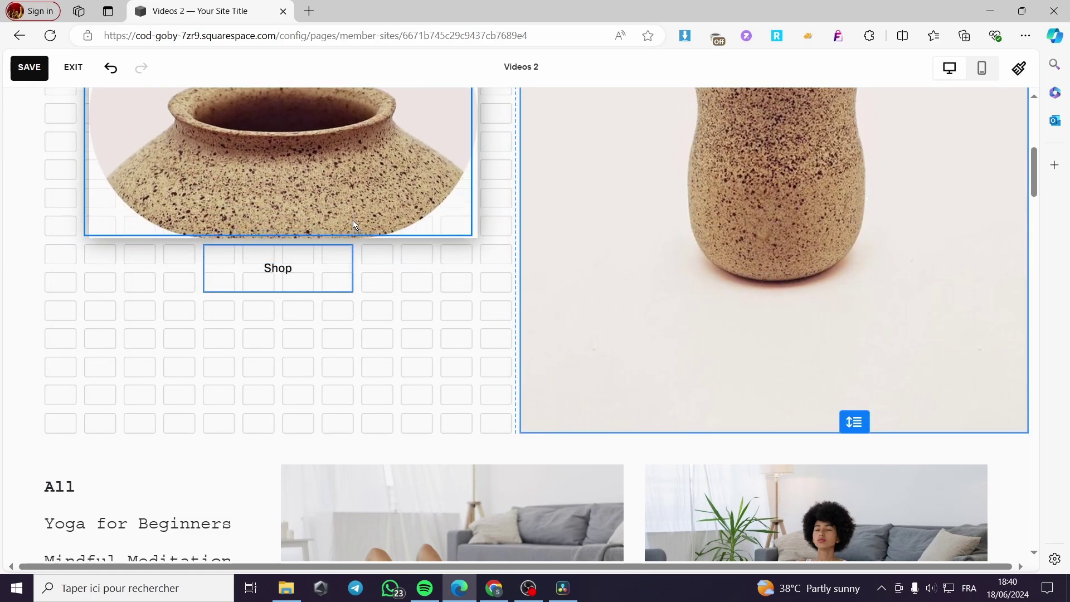
left_click_drag(320, 267, 301, 313)
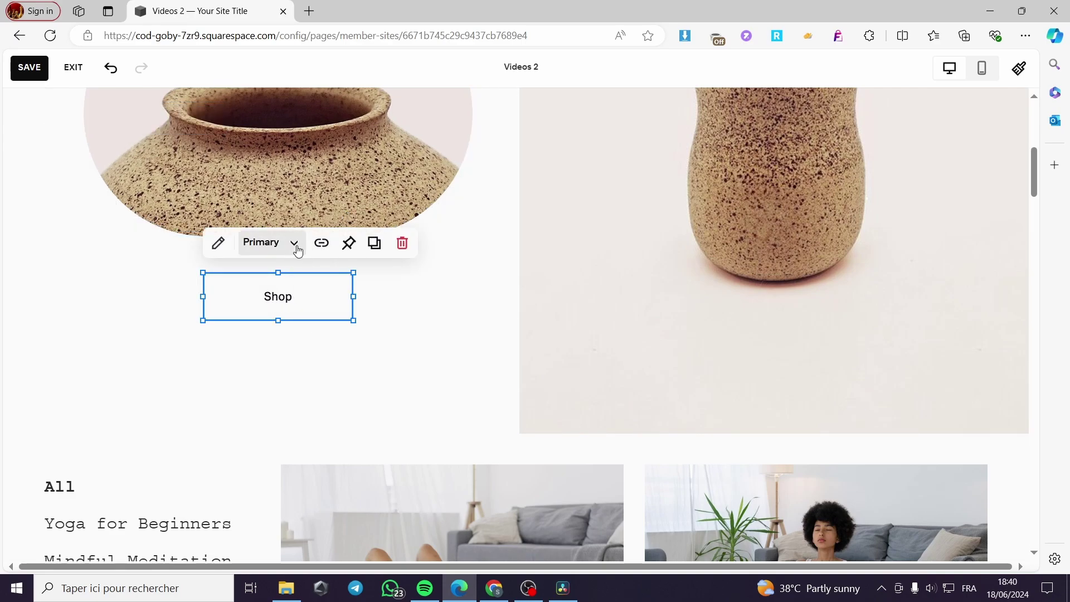
left_click(294, 244)
left_click(323, 358)
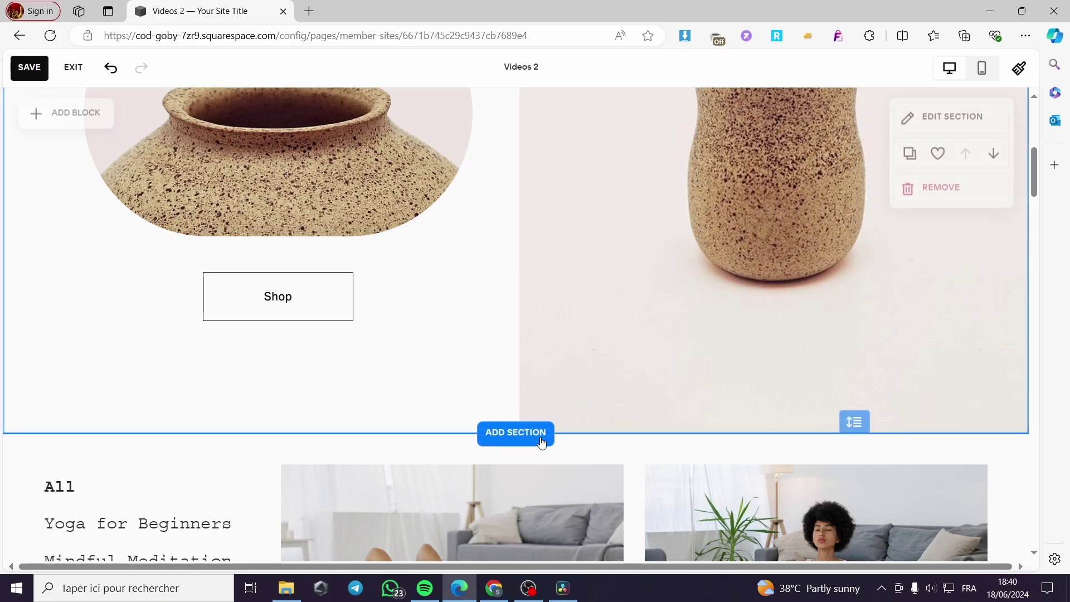
Save the Videos 2 page and exit the editor
scroll(535, 443, "down", 4)
scroll(535, 424, "up", 5)
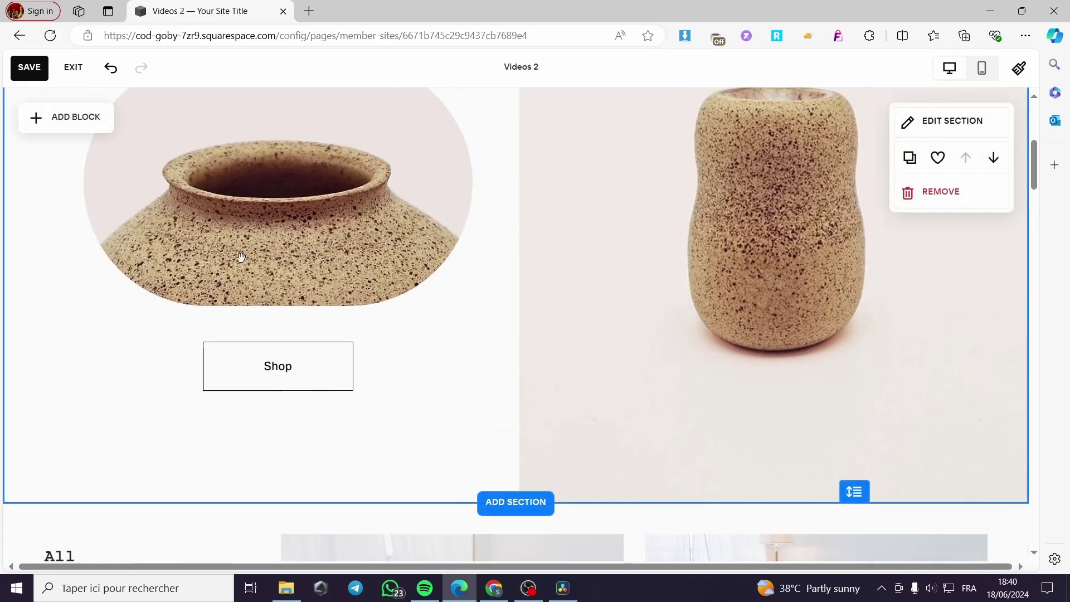
left_click(25, 69)
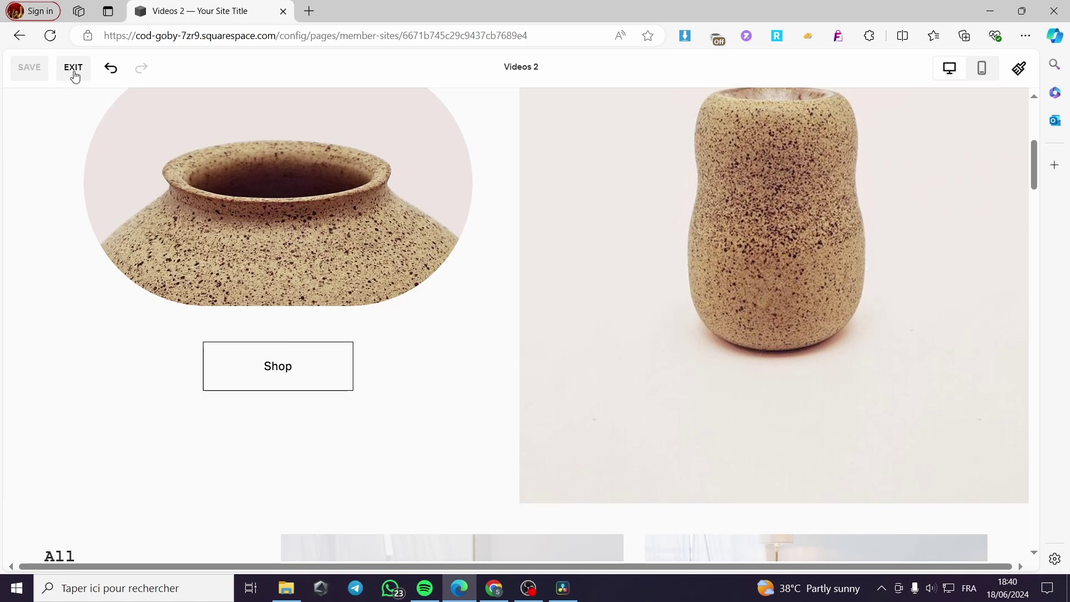
left_click(73, 74)
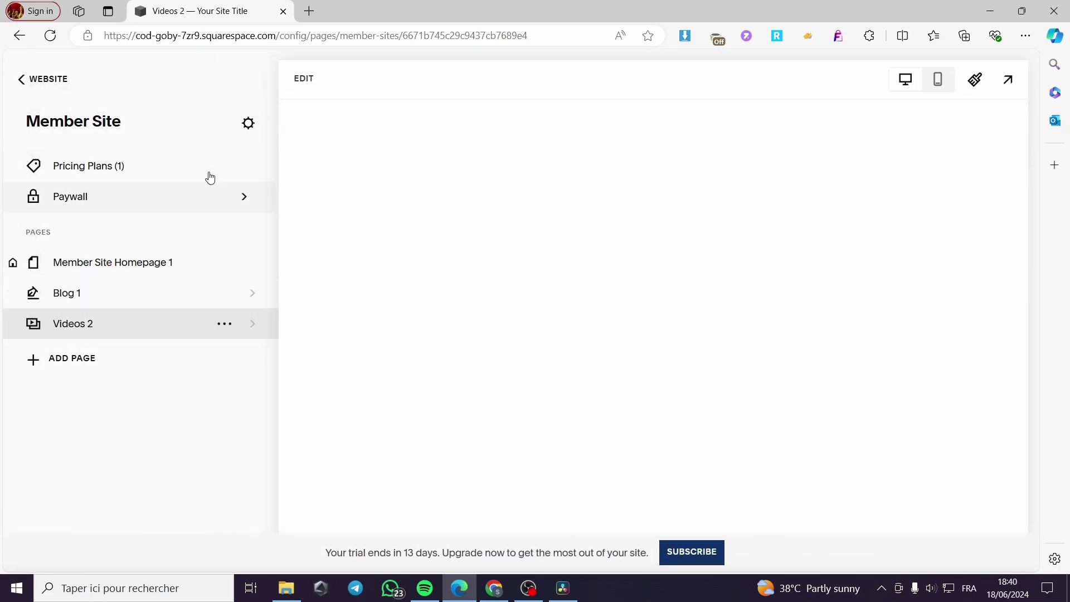
Go back from the Member Site sidebar to the main Pages panel
left_click(27, 81)
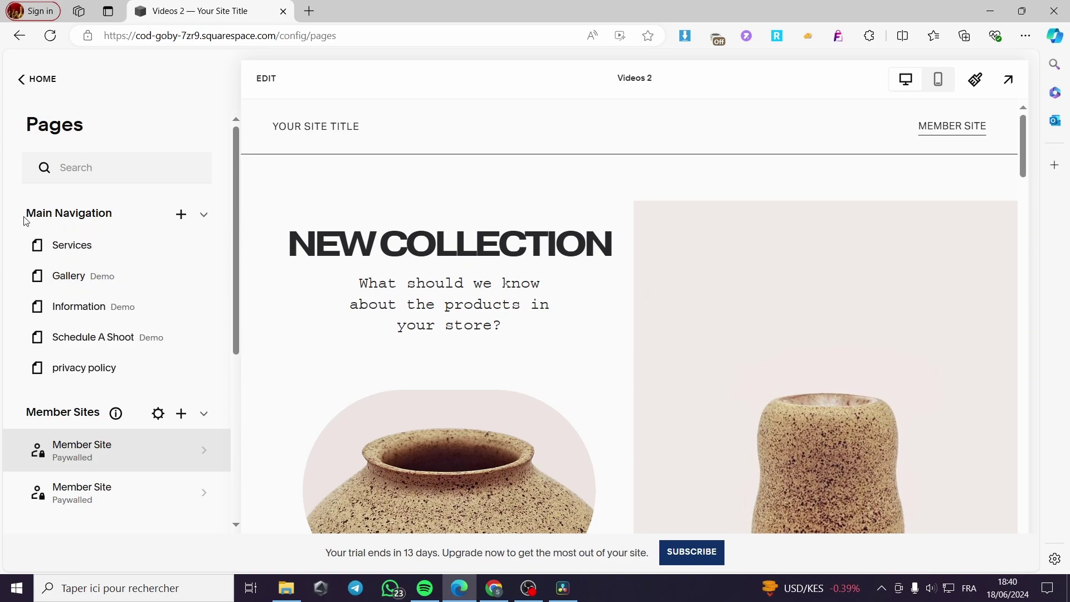
Add a blank page named 'Log in' to the Main Navigation
left_click(183, 217)
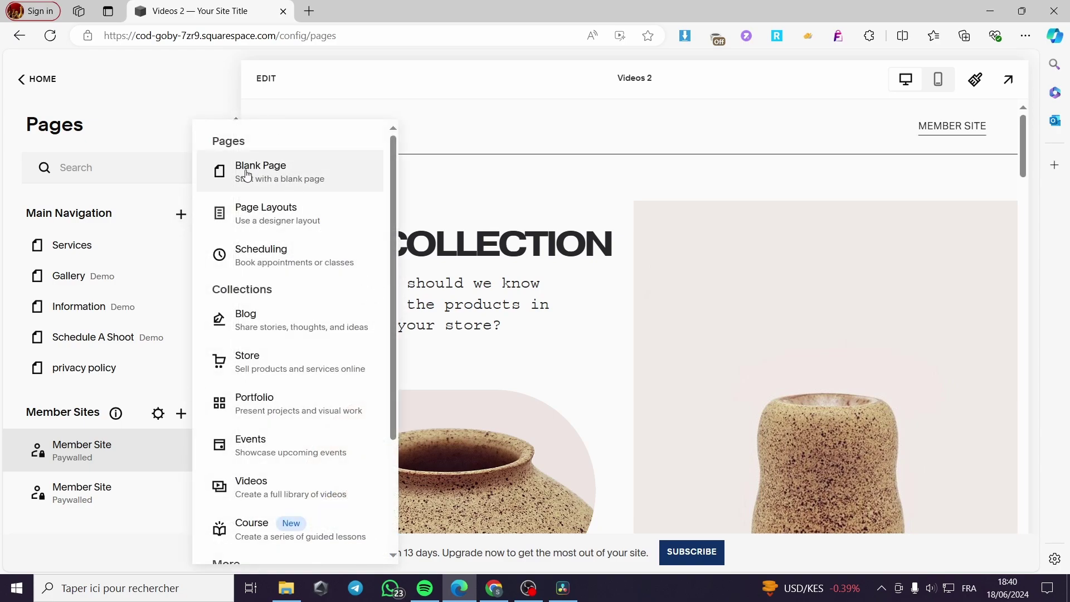
left_click(267, 174)
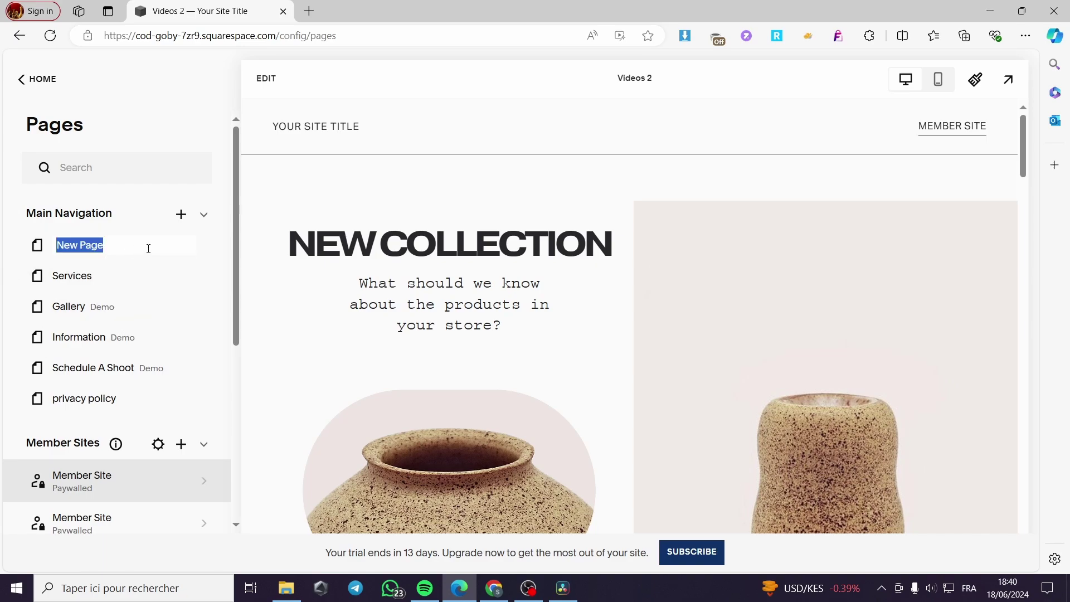
type("4")
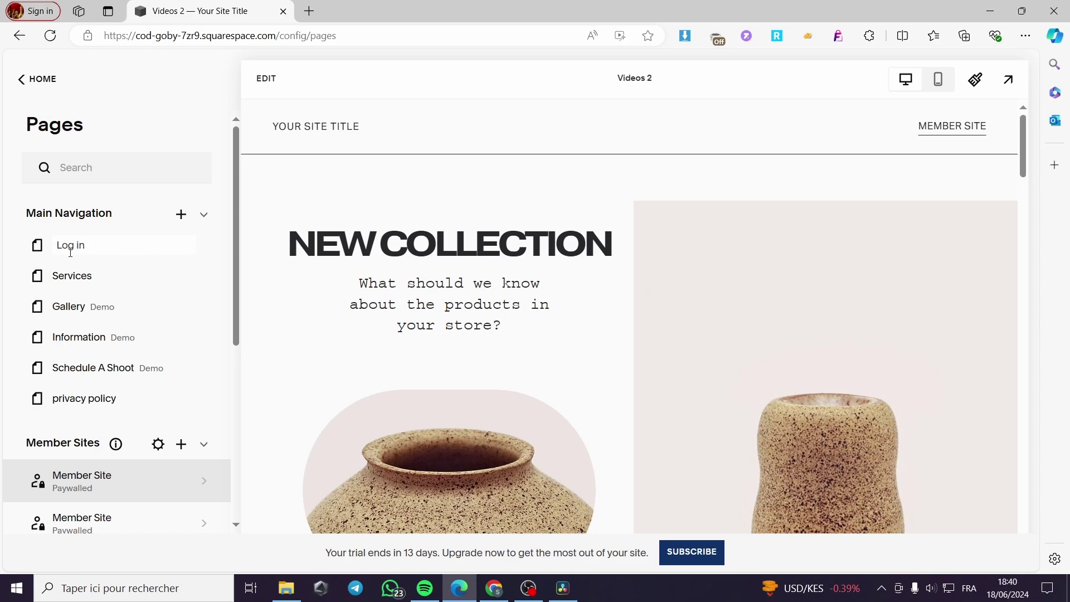
key("Return")
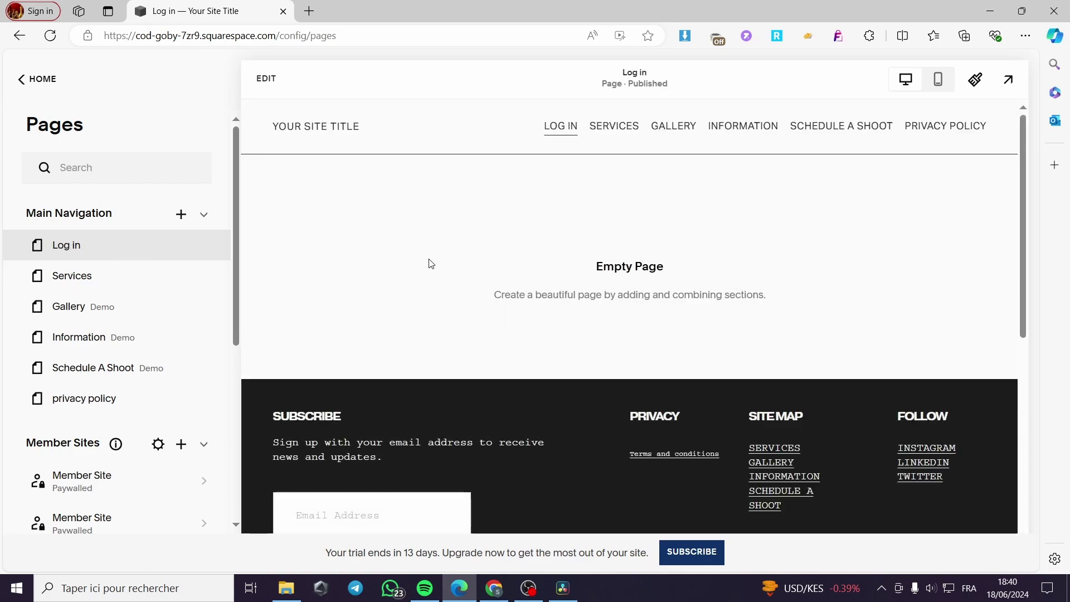
Add a large-headline intro section over an image to the Log in page
mouse_move(205, 246)
left_click(266, 79)
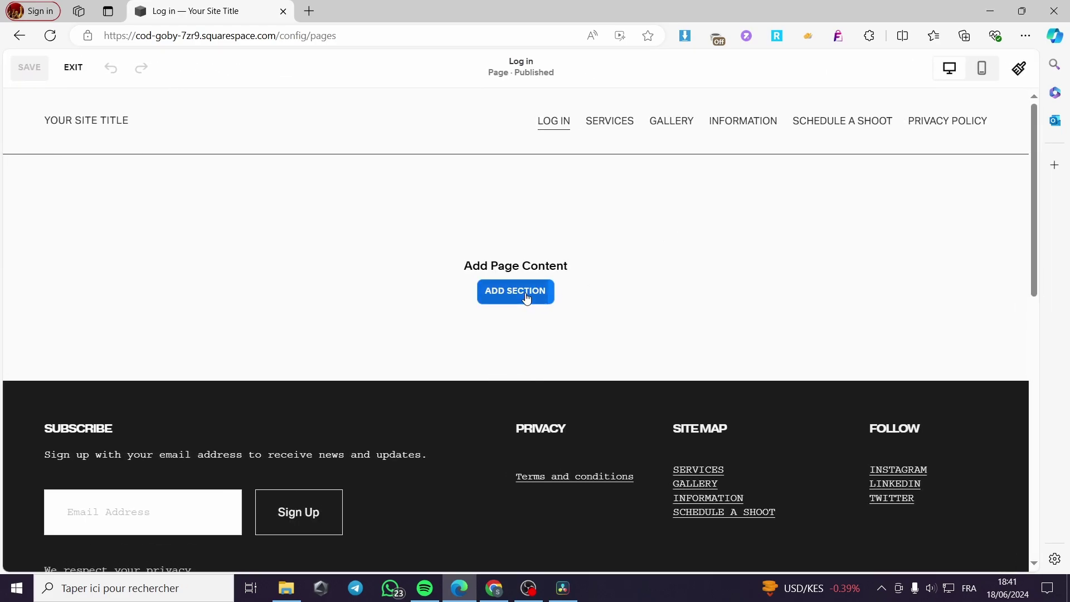
left_click(527, 298)
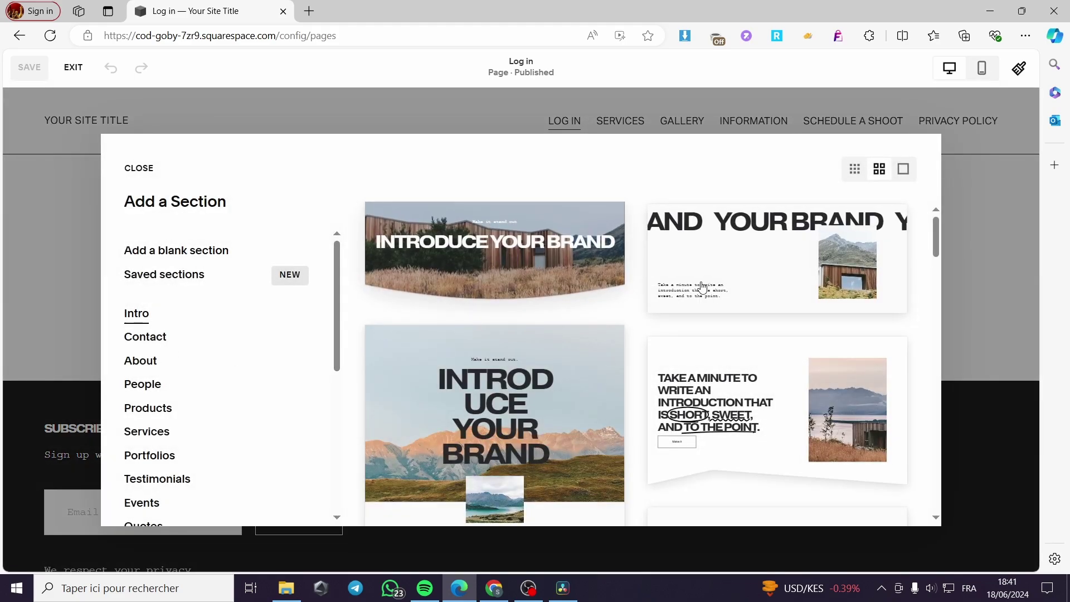
key("Escape")
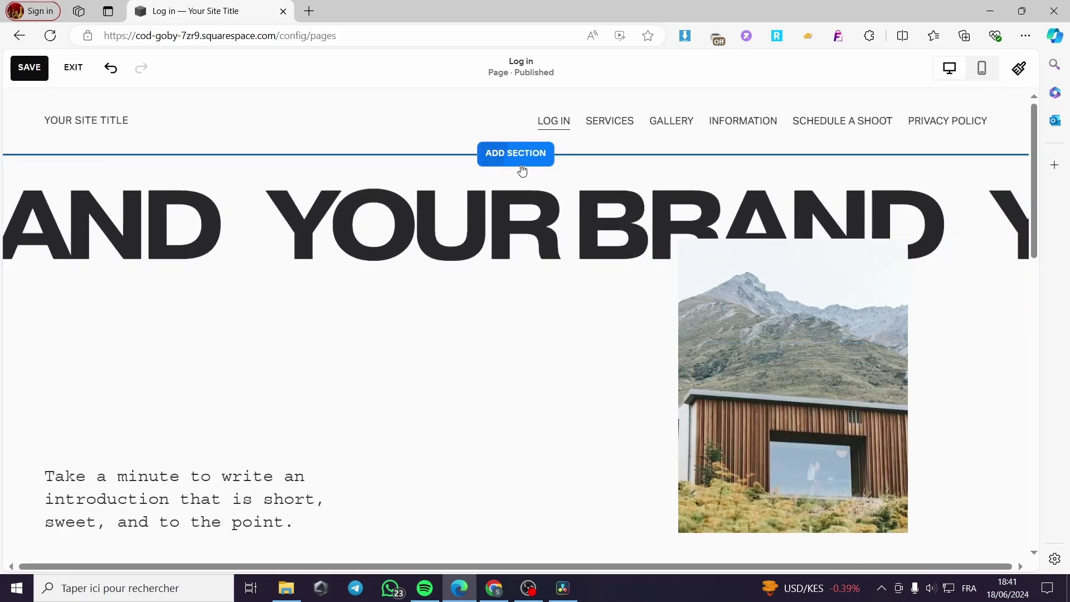
left_click(522, 171)
left_click(575, 409)
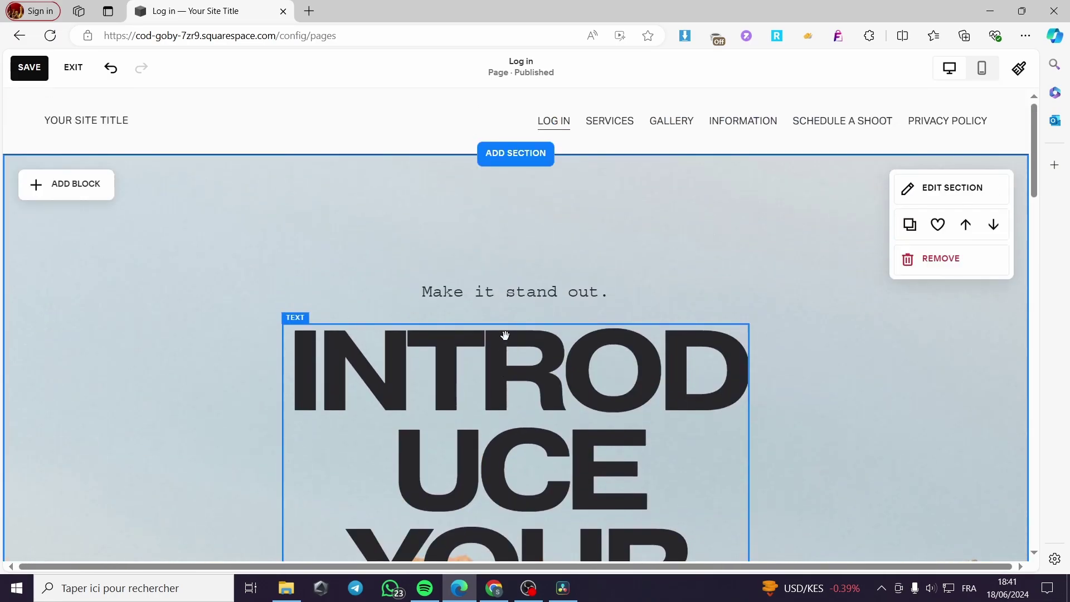
Save the Log in page with its new section and exit the editor
mouse_move(545, 125)
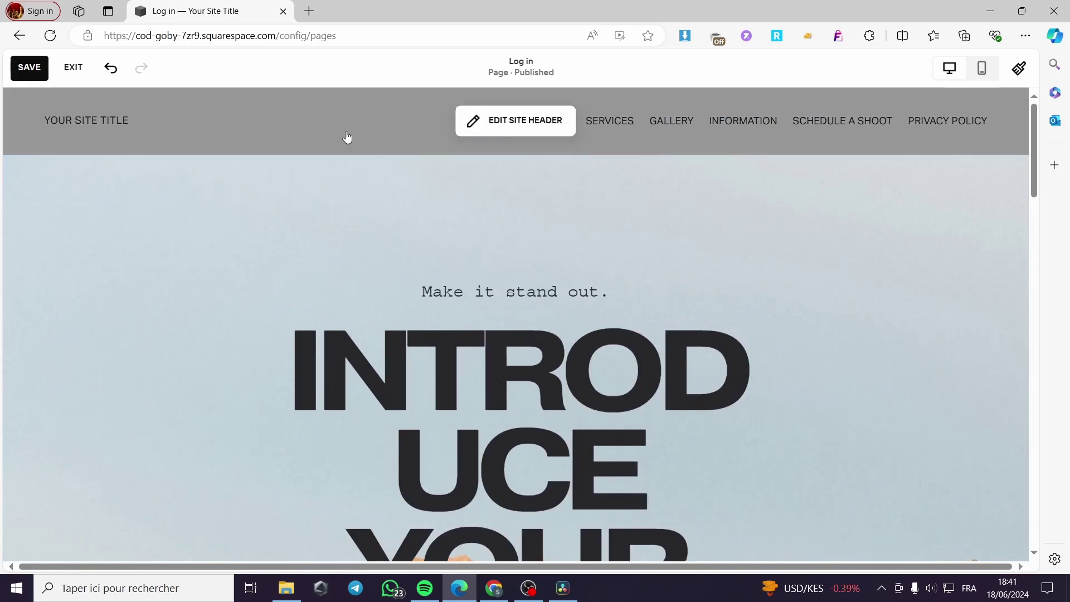
left_click(29, 67)
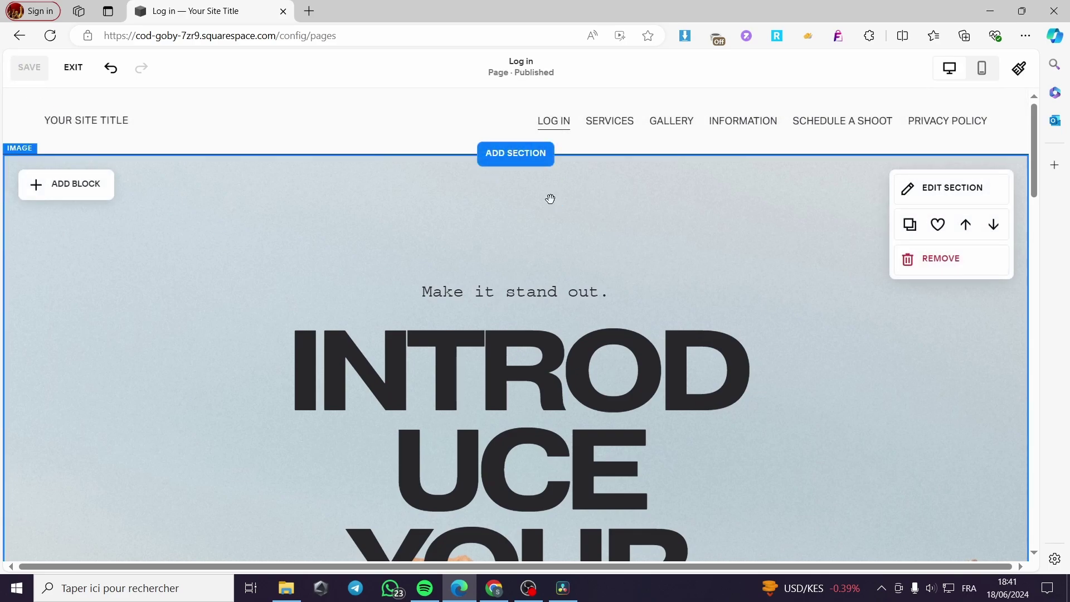
mouse_move(496, 139)
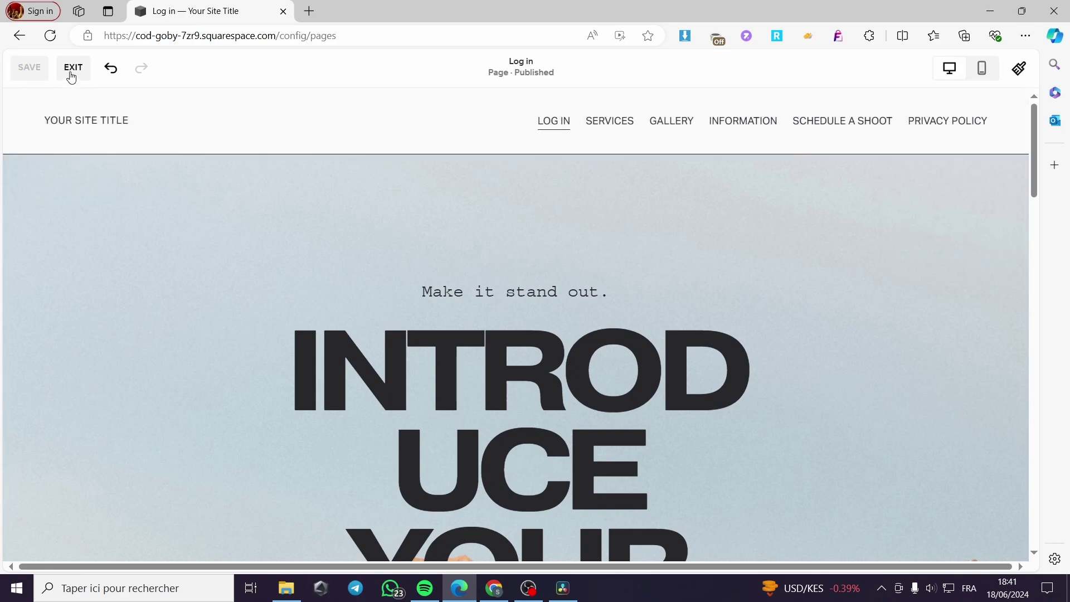
left_click(71, 77)
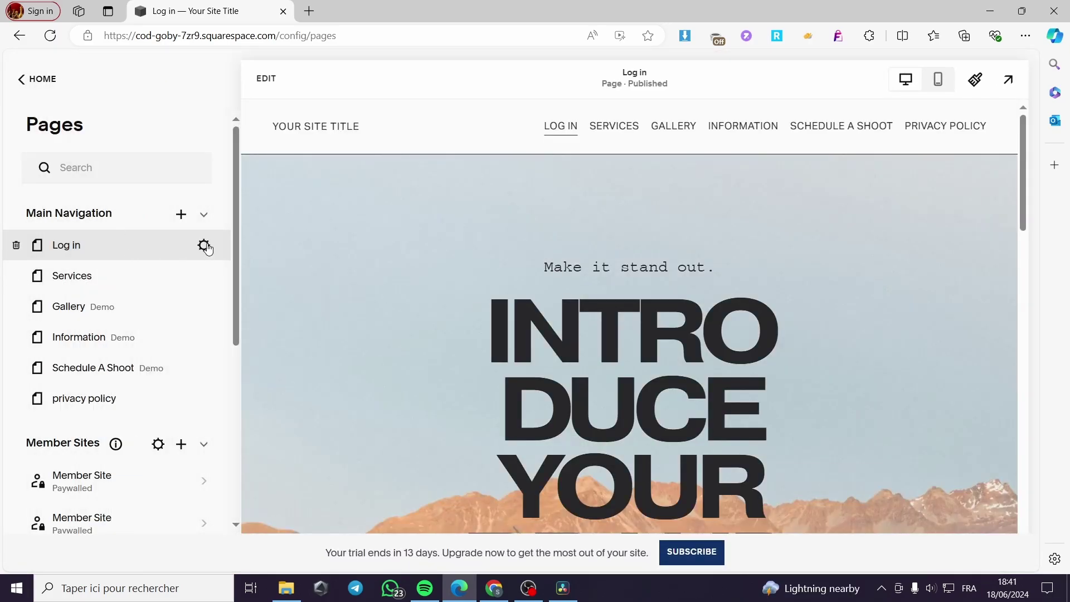
Set a password in the Log in page settings, save, and dismiss the browser's save-password offer
left_click(204, 251)
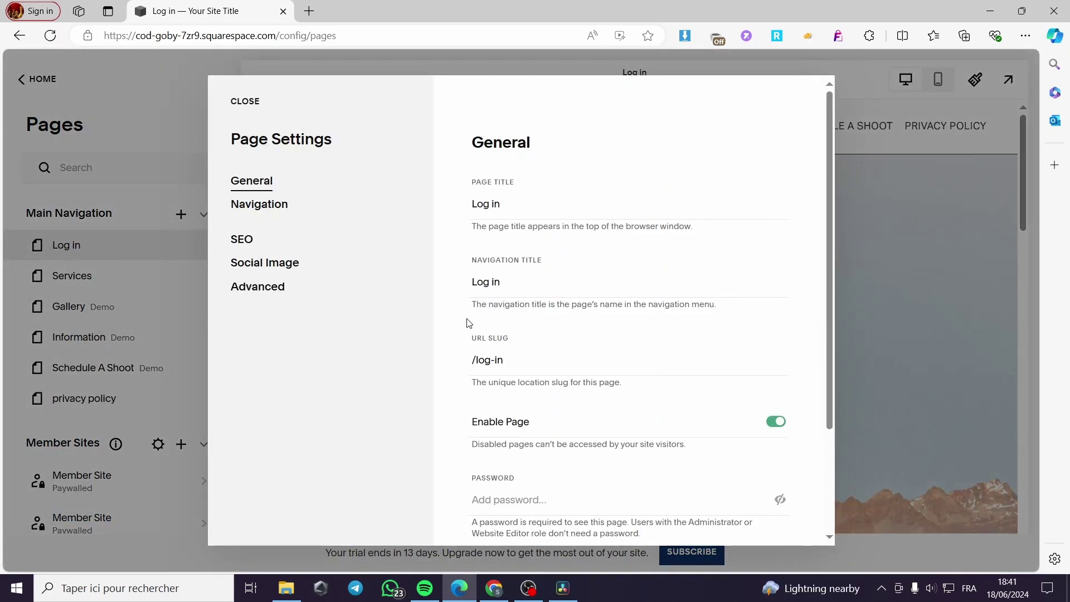
scroll(602, 279, "down", 3)
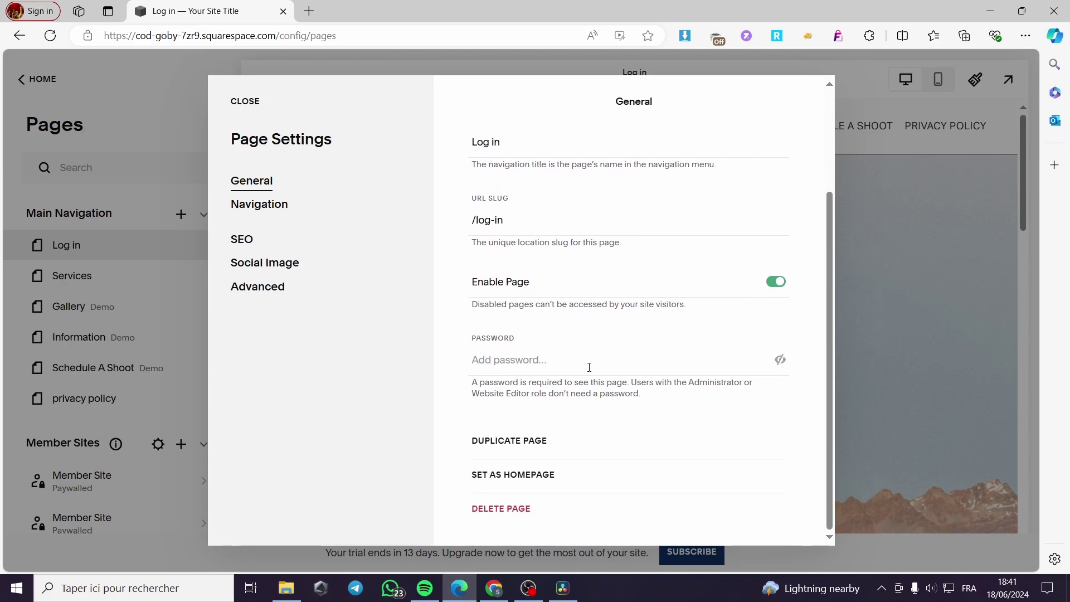
left_click(548, 365)
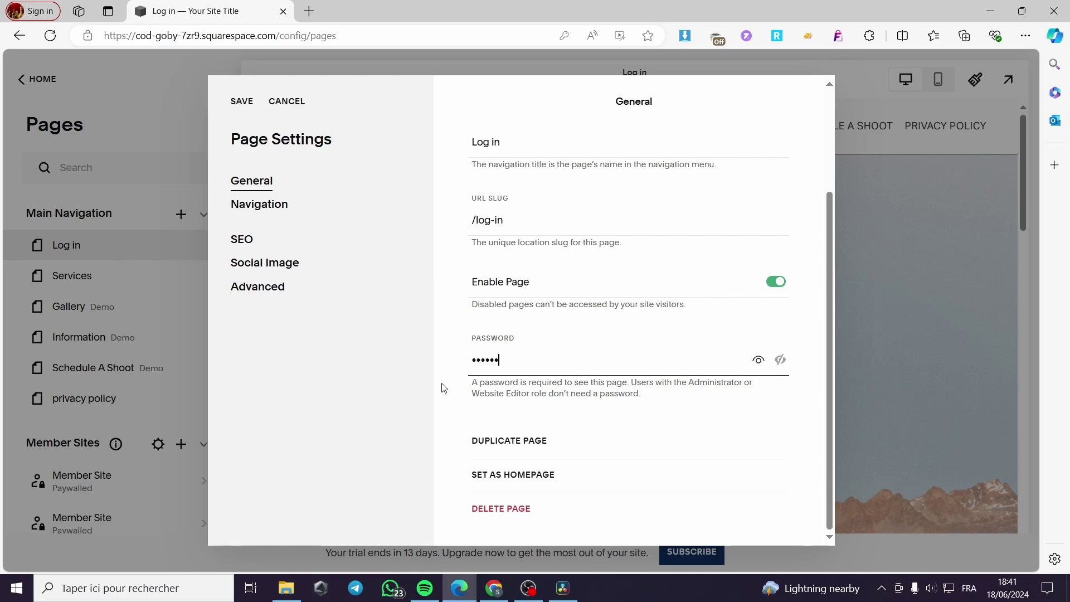
left_click(241, 101)
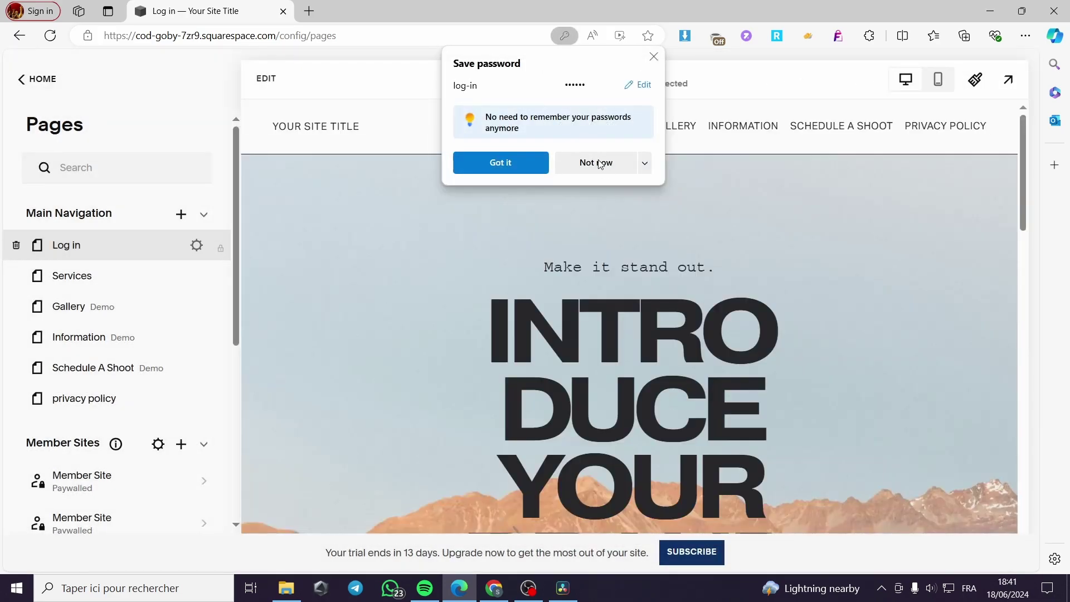
left_click(624, 167)
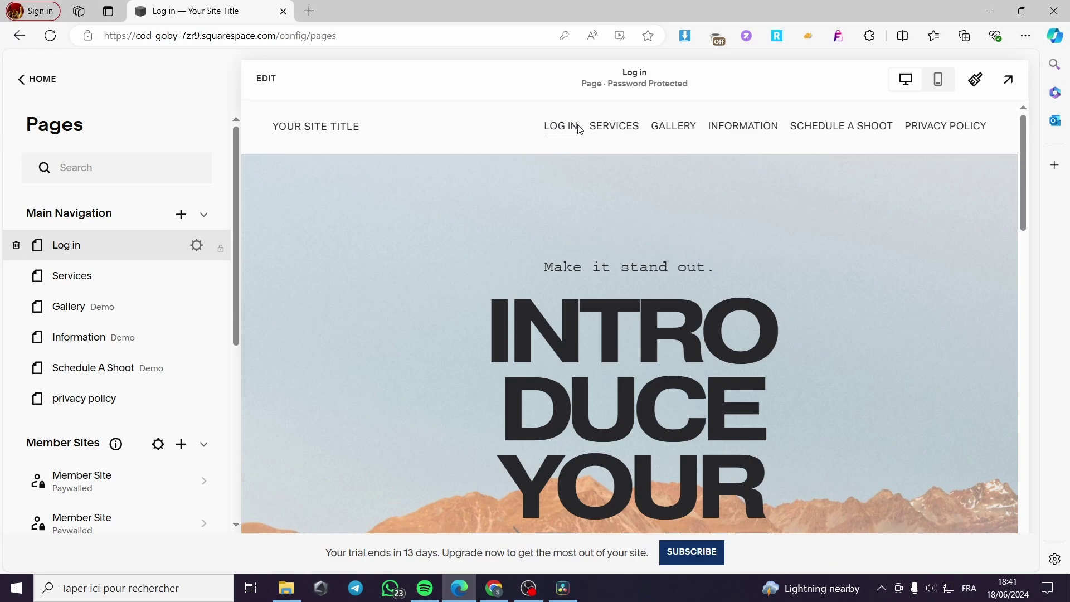
left_click(265, 78)
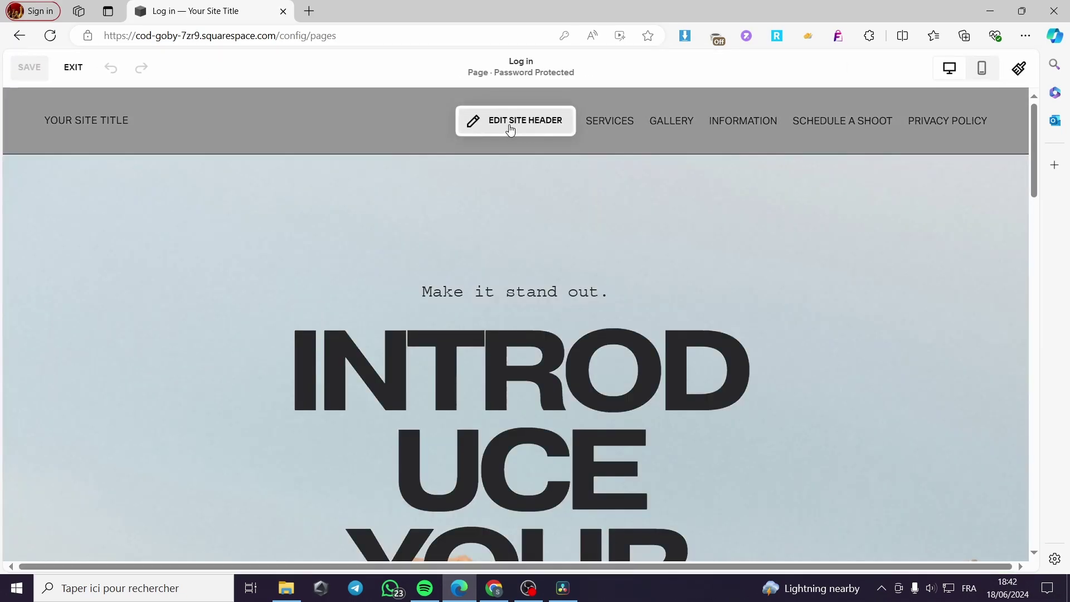
In the site header's navigation list, drag Log in from first place to last, after Privacy Policy
left_click(530, 128)
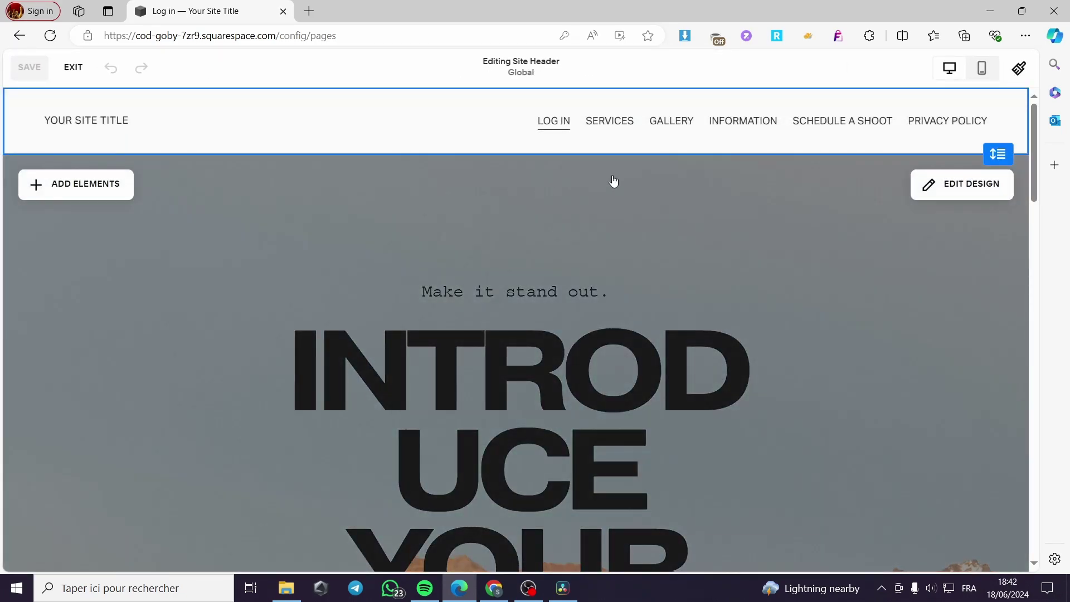
left_click(555, 124)
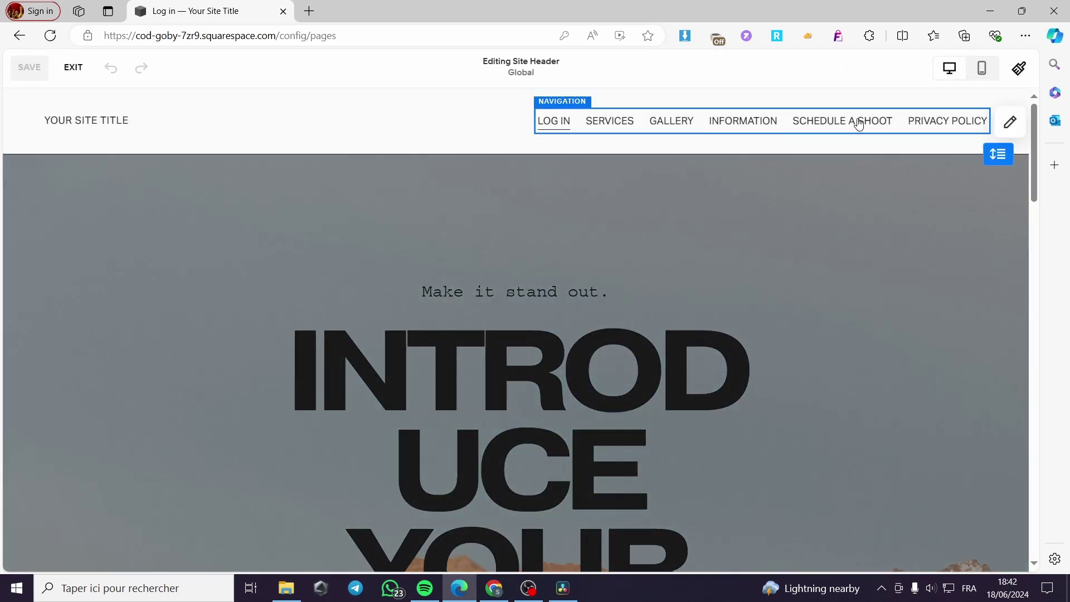
left_click(1011, 123)
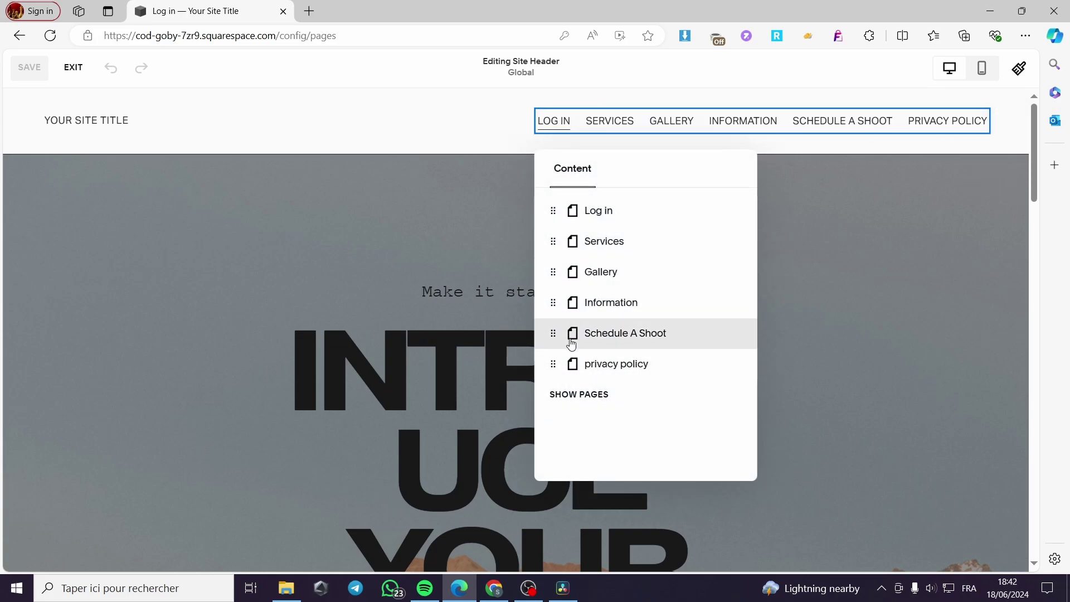
left_click_drag(556, 222, 554, 365)
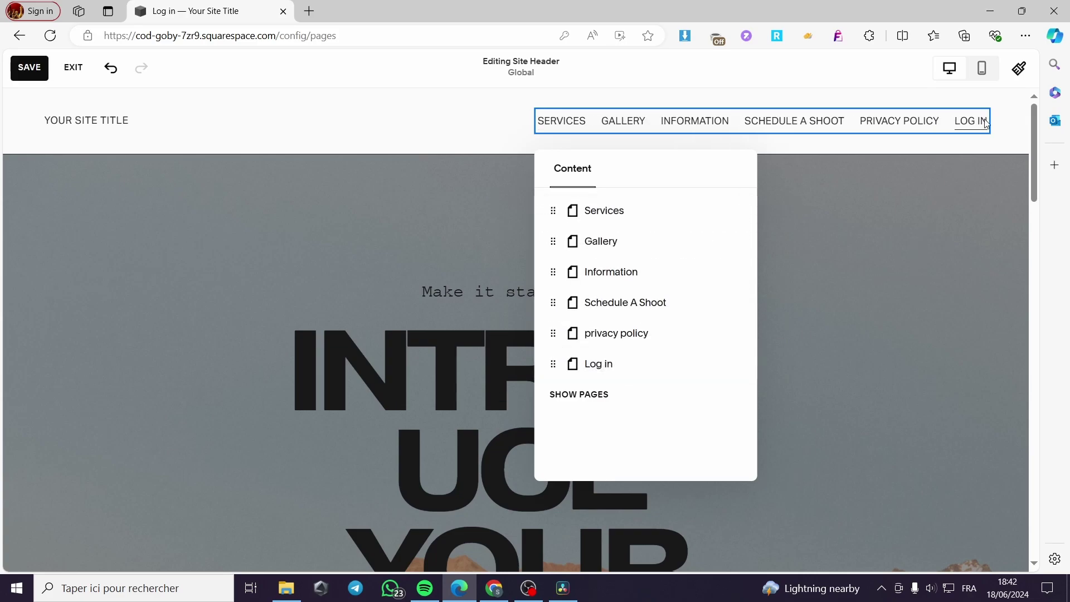